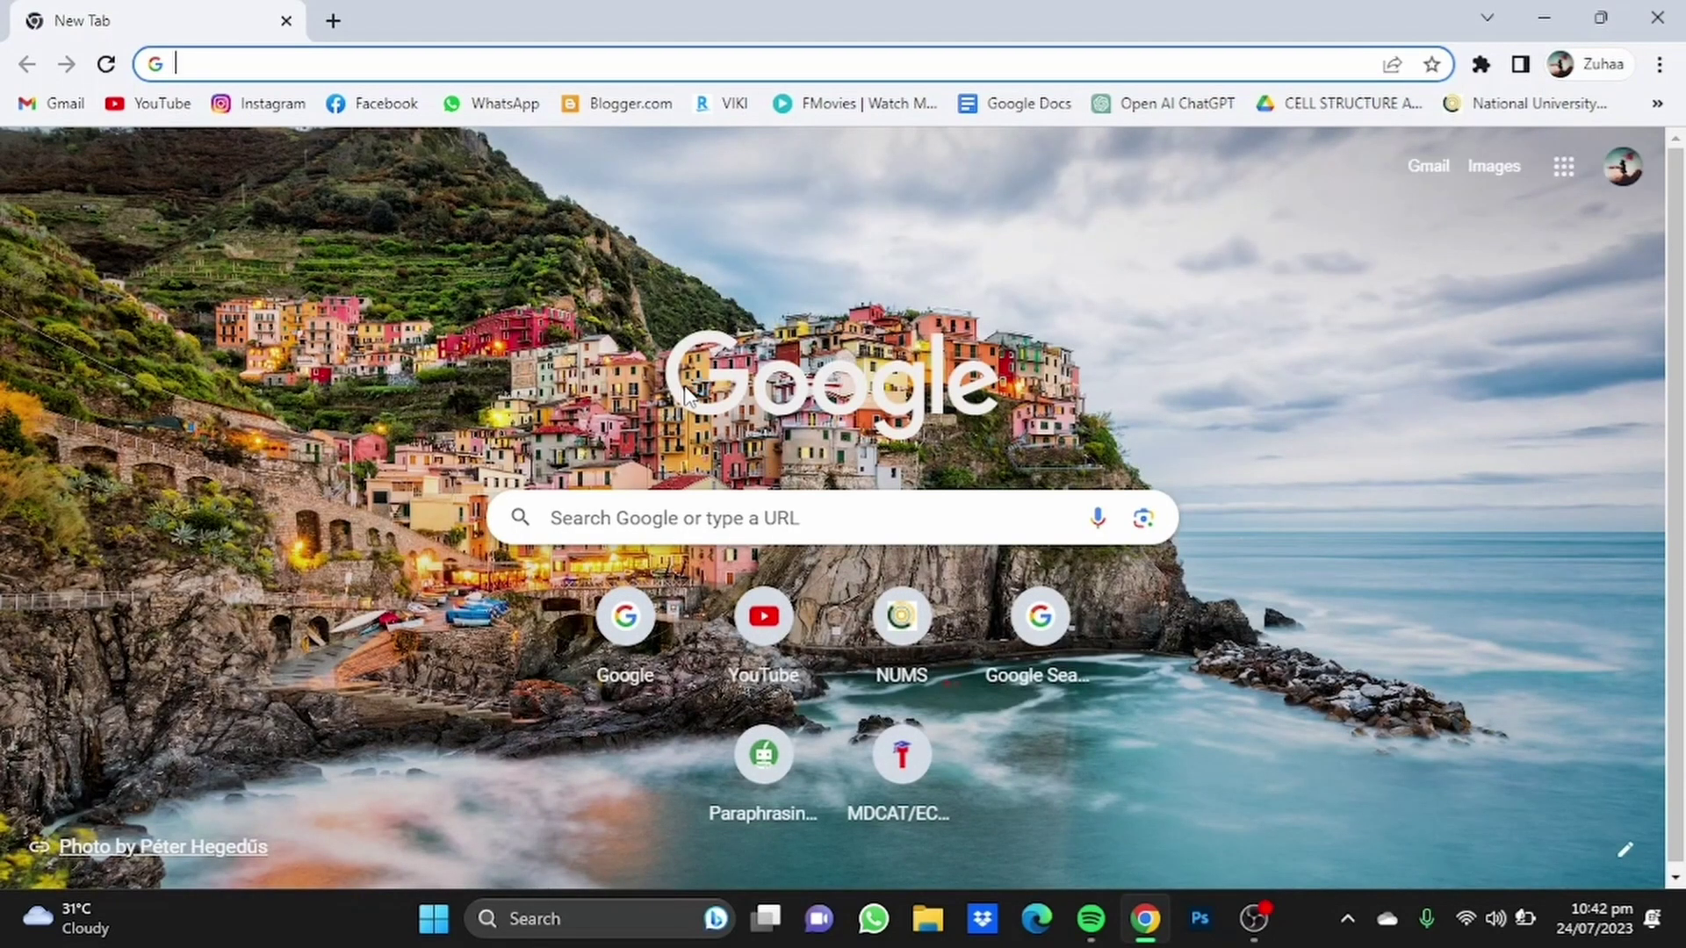
Open chat.openai.com in the current Chrome tab from the 'cha' autocomplete.
{"action": "type", "text": "chat.openai.com"}
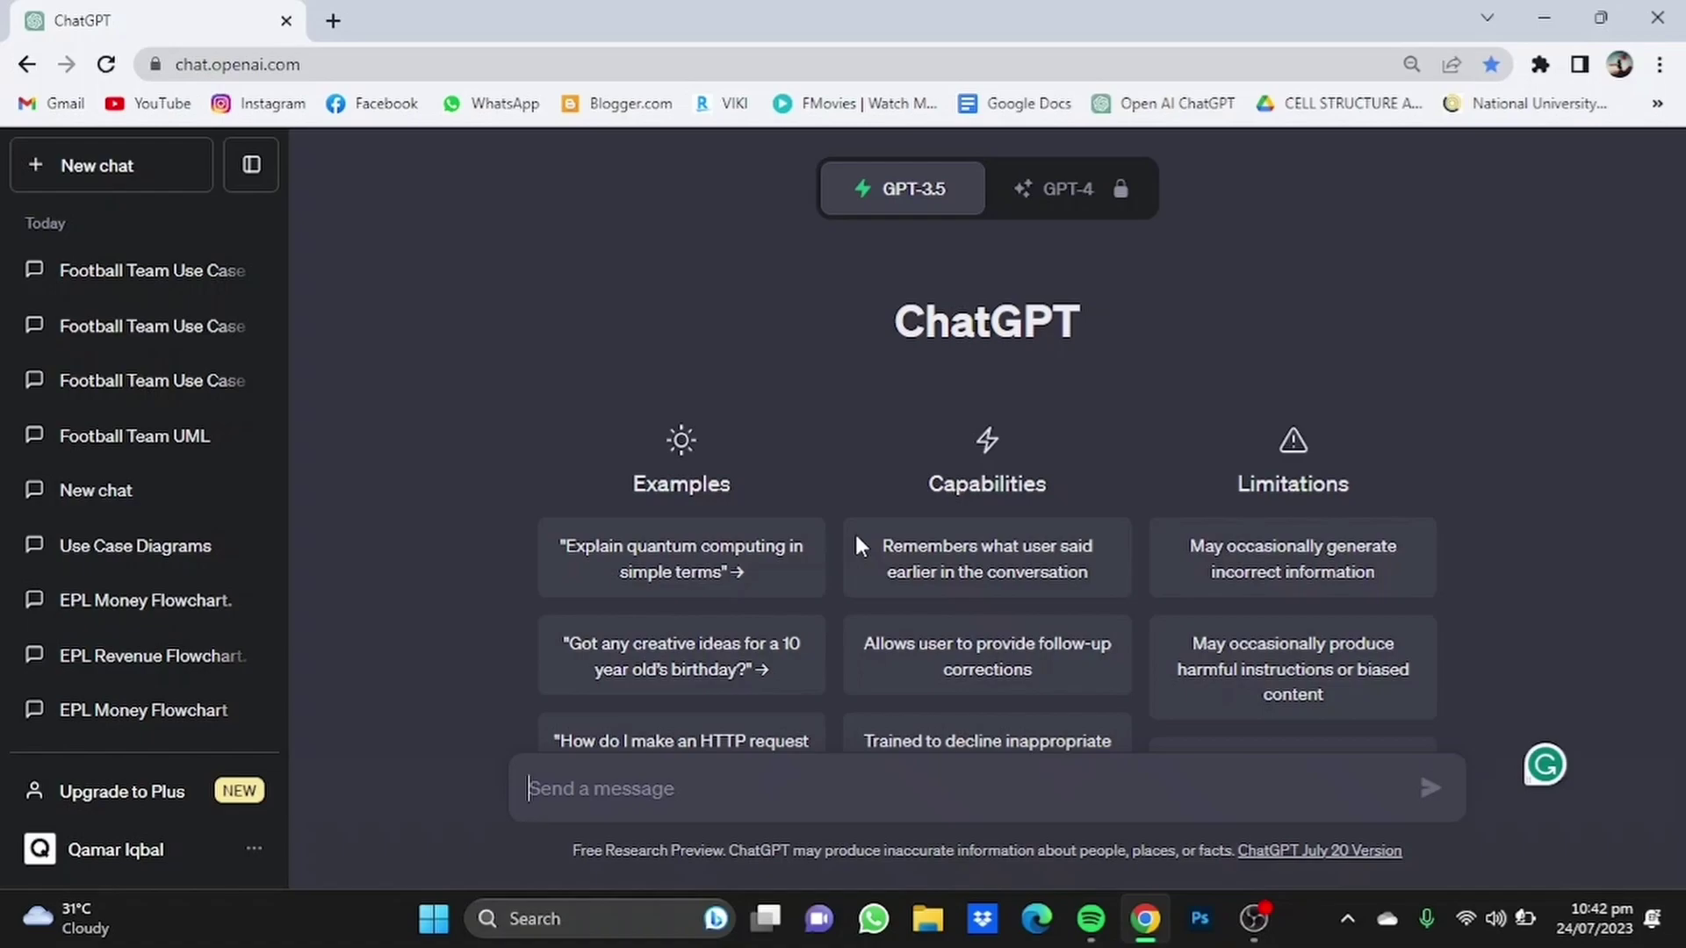
Enter the prompt 'give me a use case diagram on how a football team works in PLANTUML format'.
{"action": "type", "text": "give "}
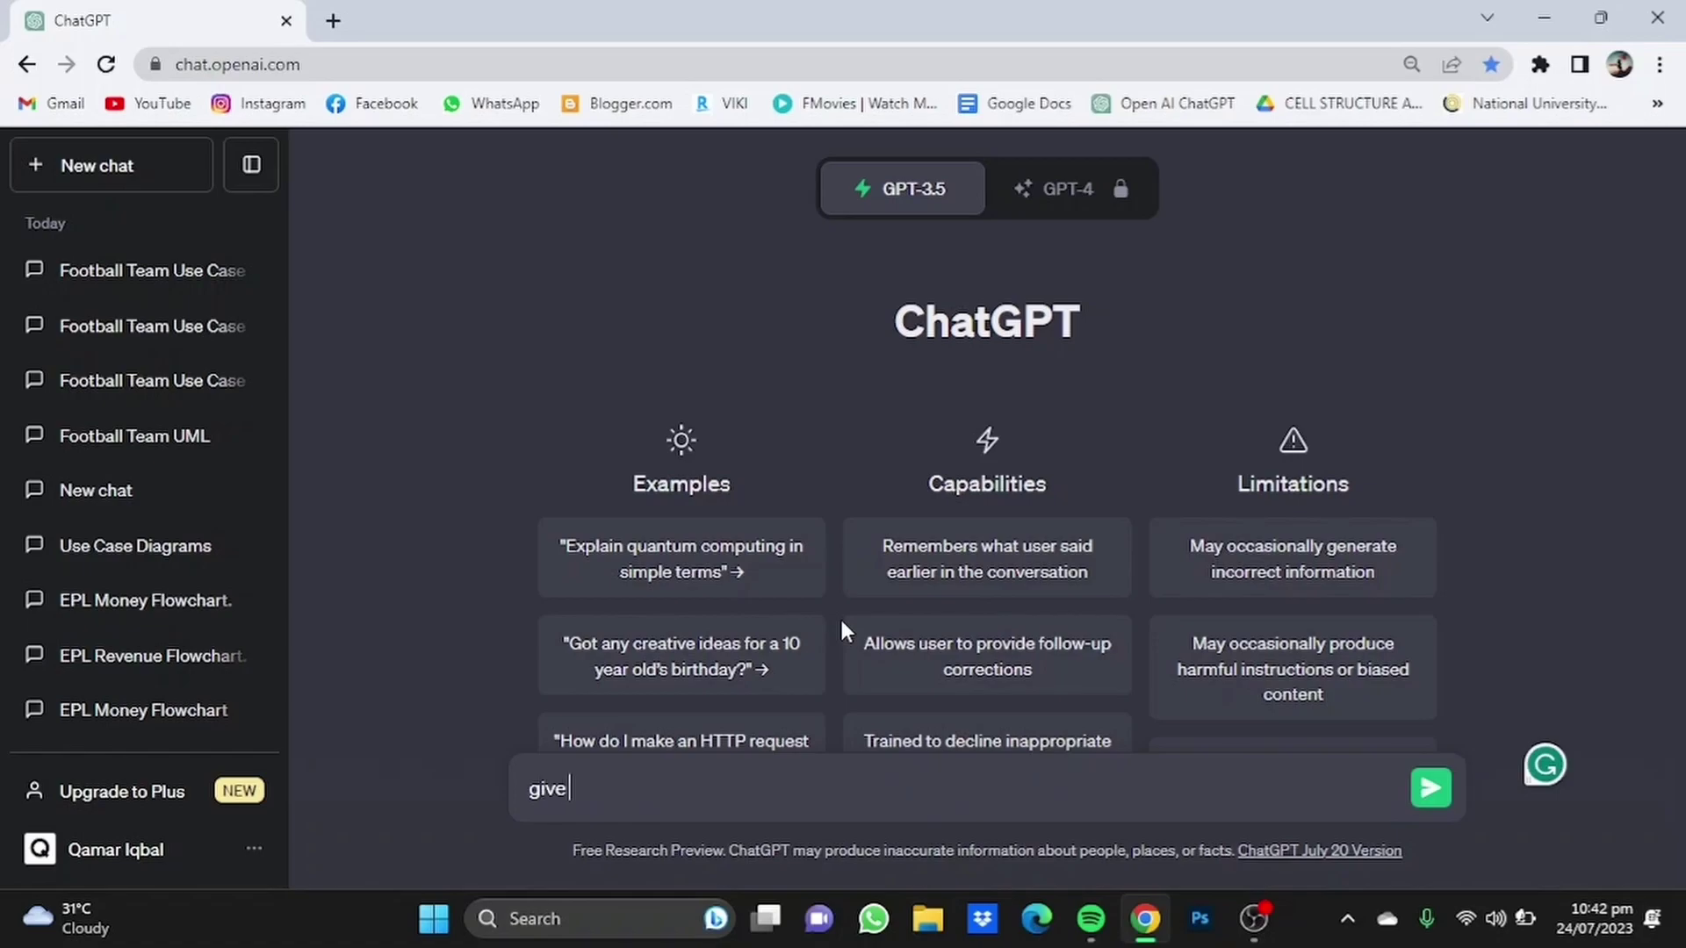
{"action": "type", "text": "me a use case di"}
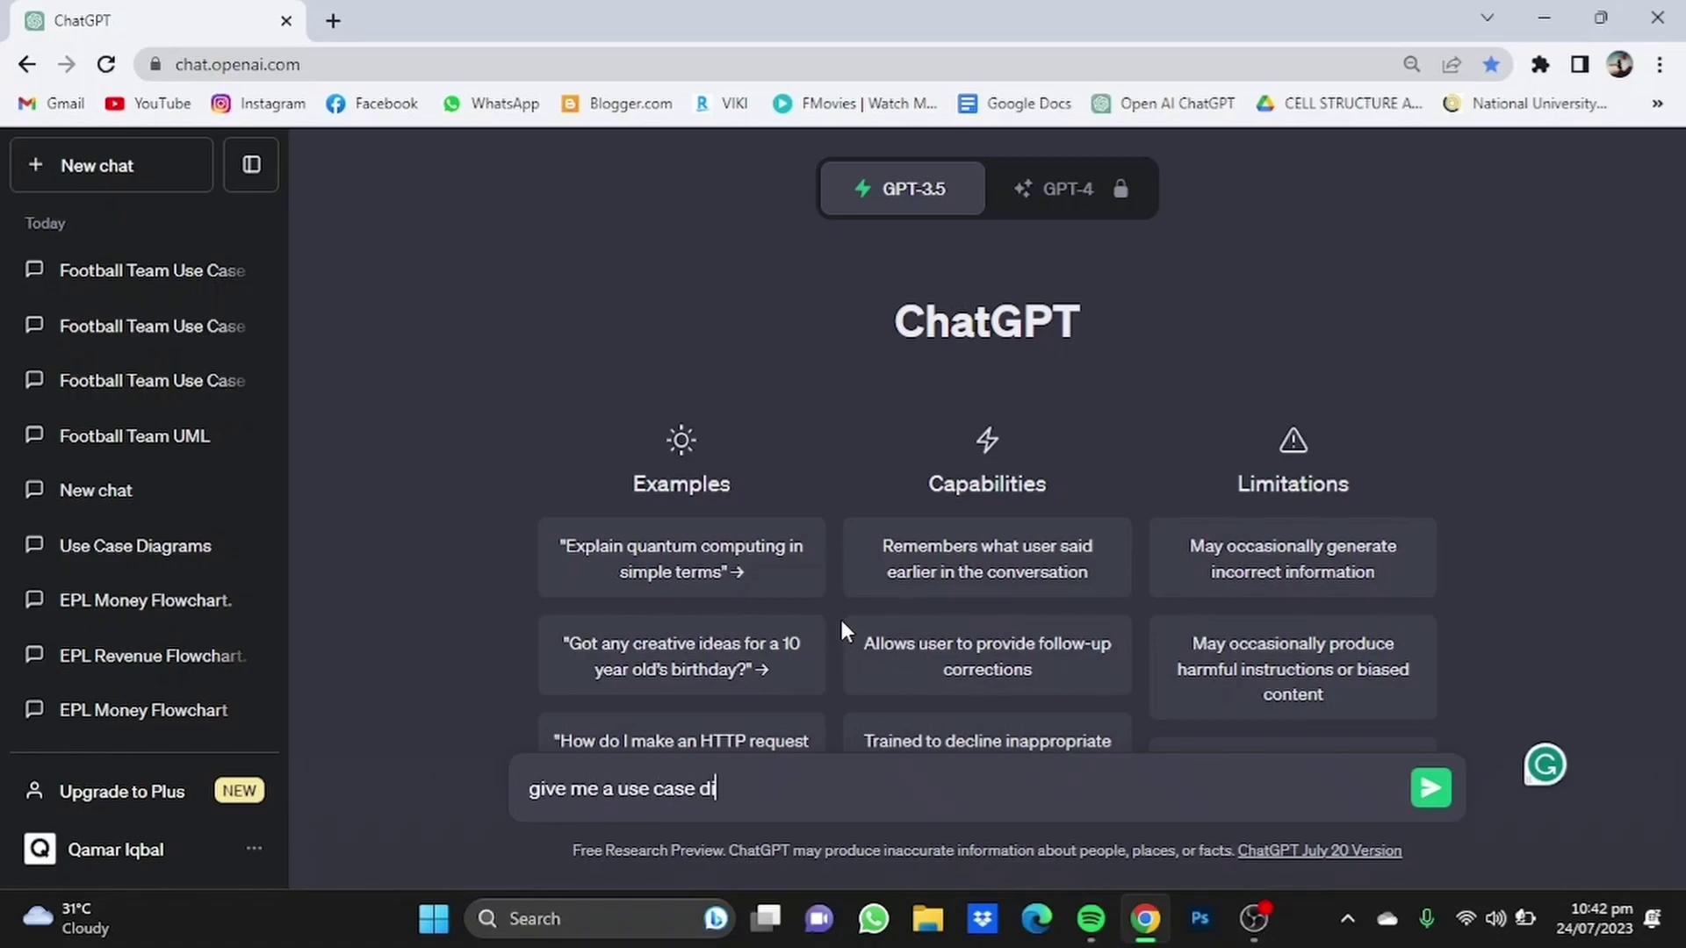
{"action": "type", "text": "agram on "}
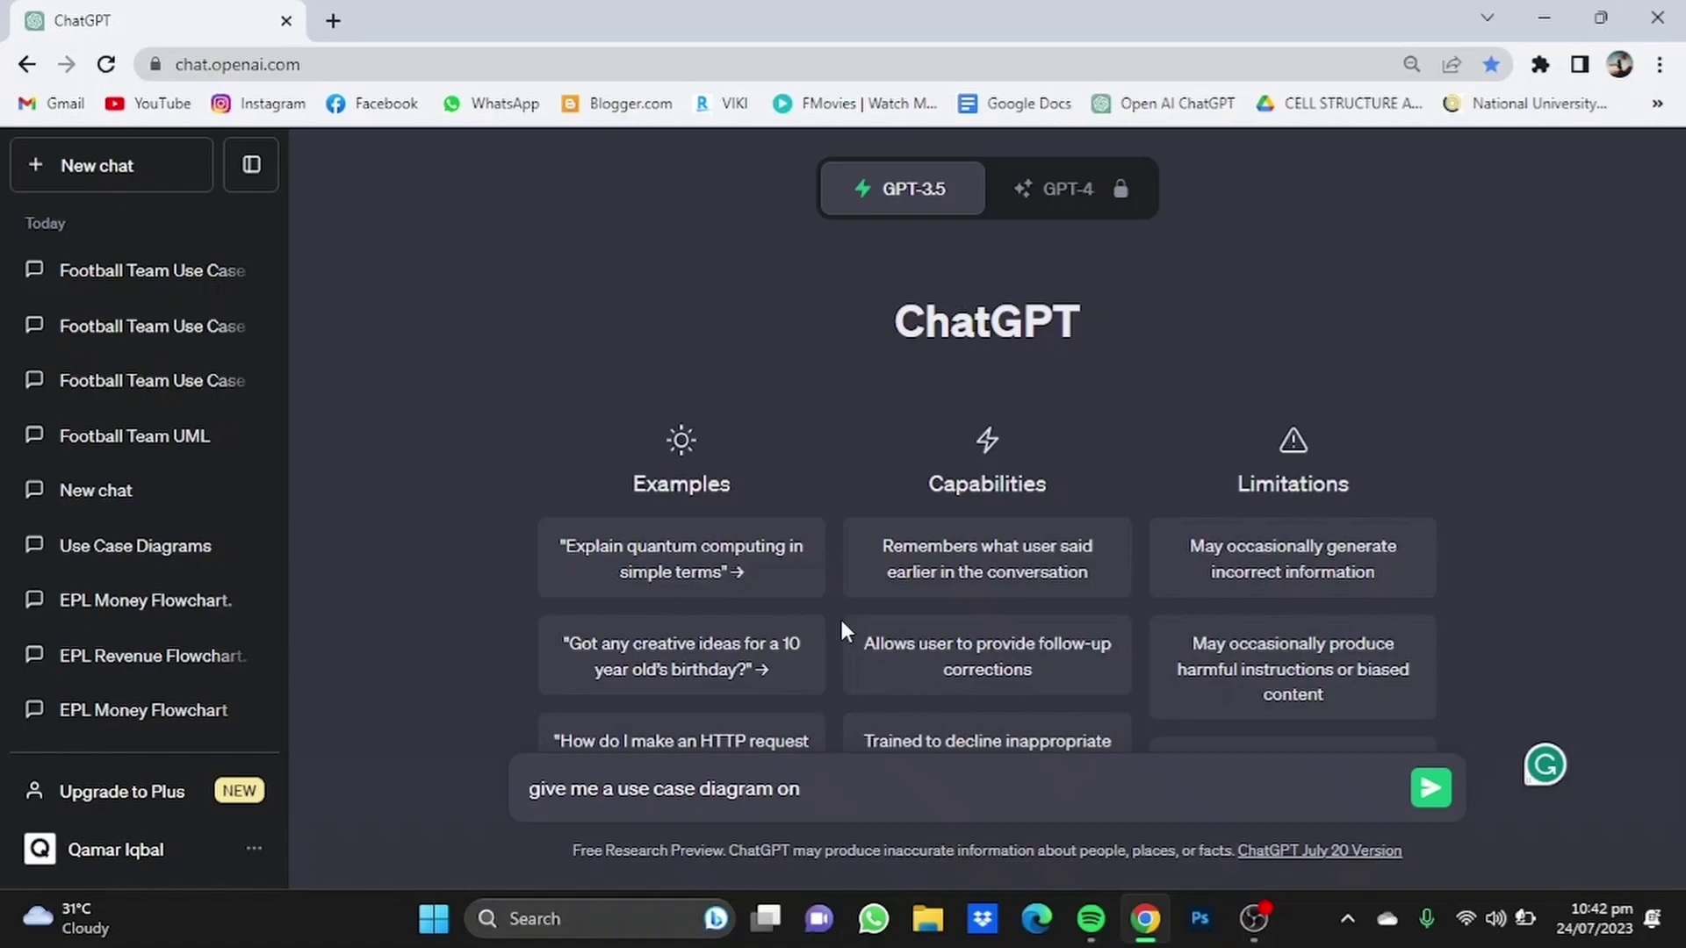
{"action": "type", "text": "how a footba"}
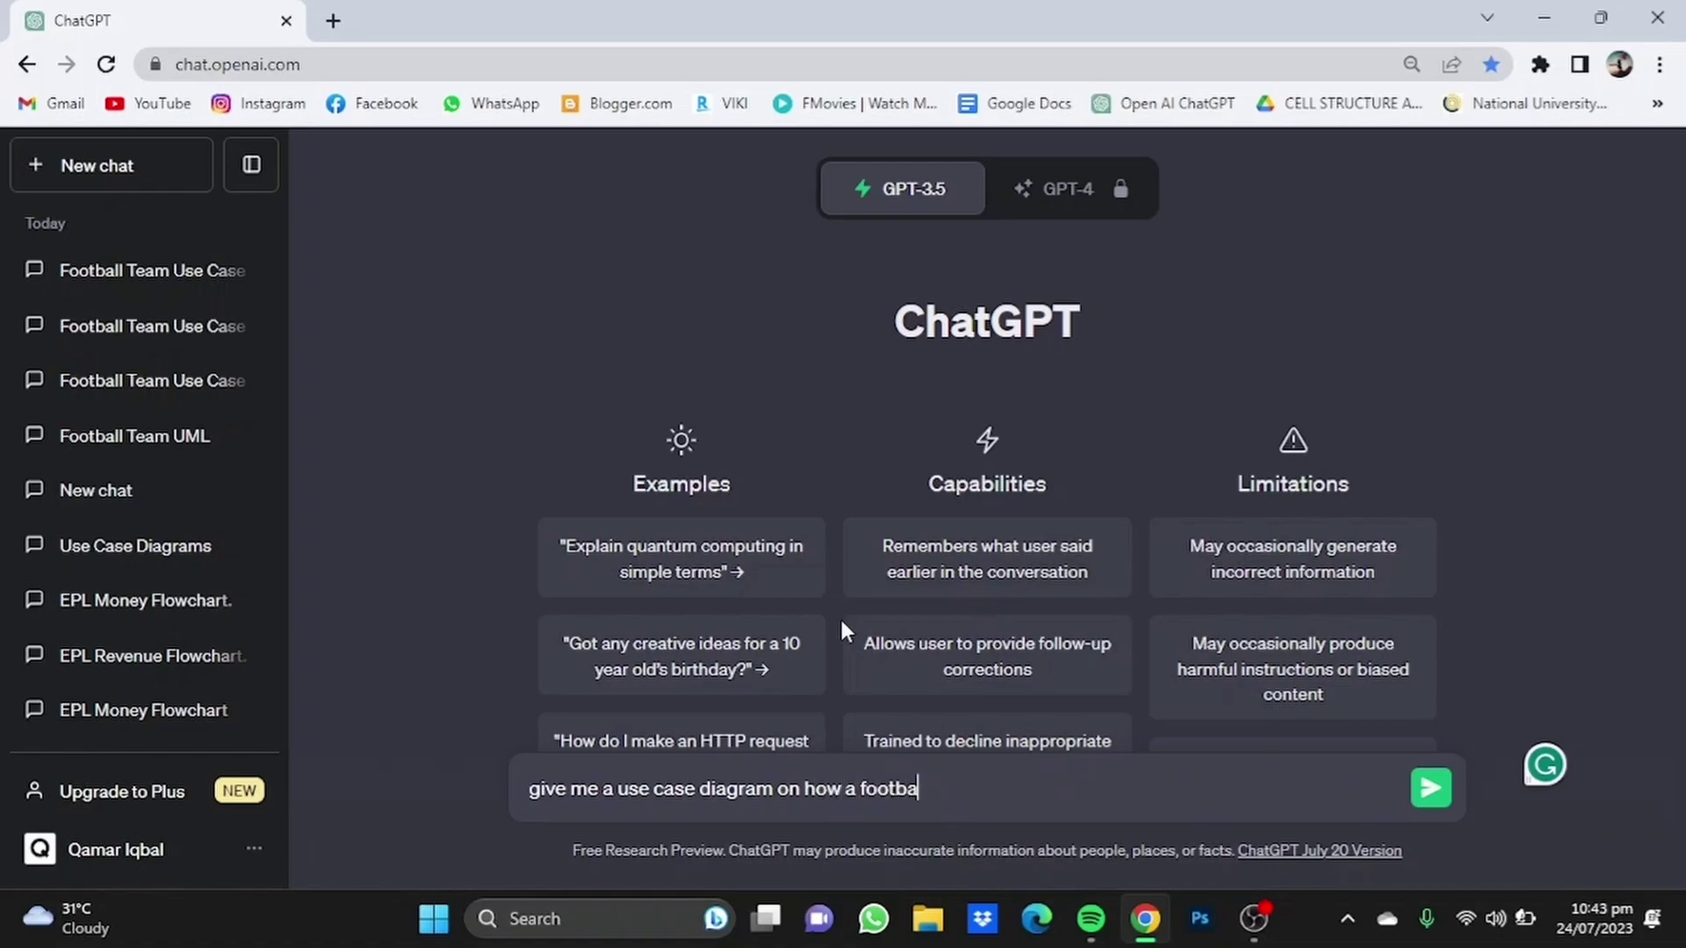
{"action": "type", "text": "ll "}
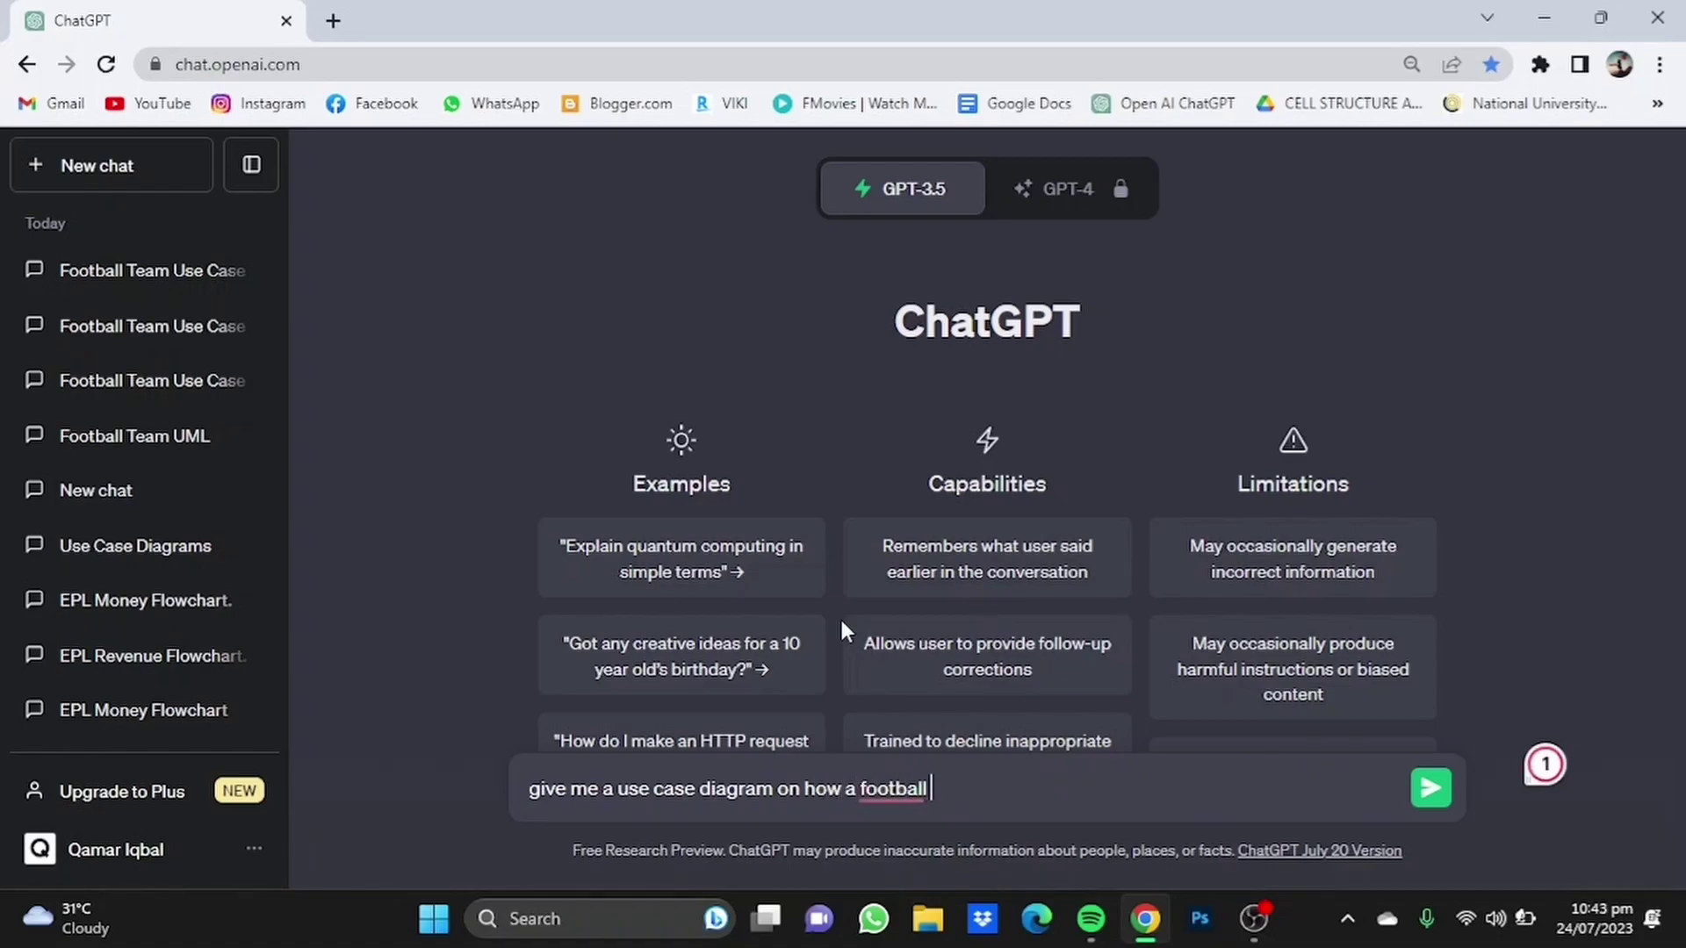
{"action": "type", "text": "team"}
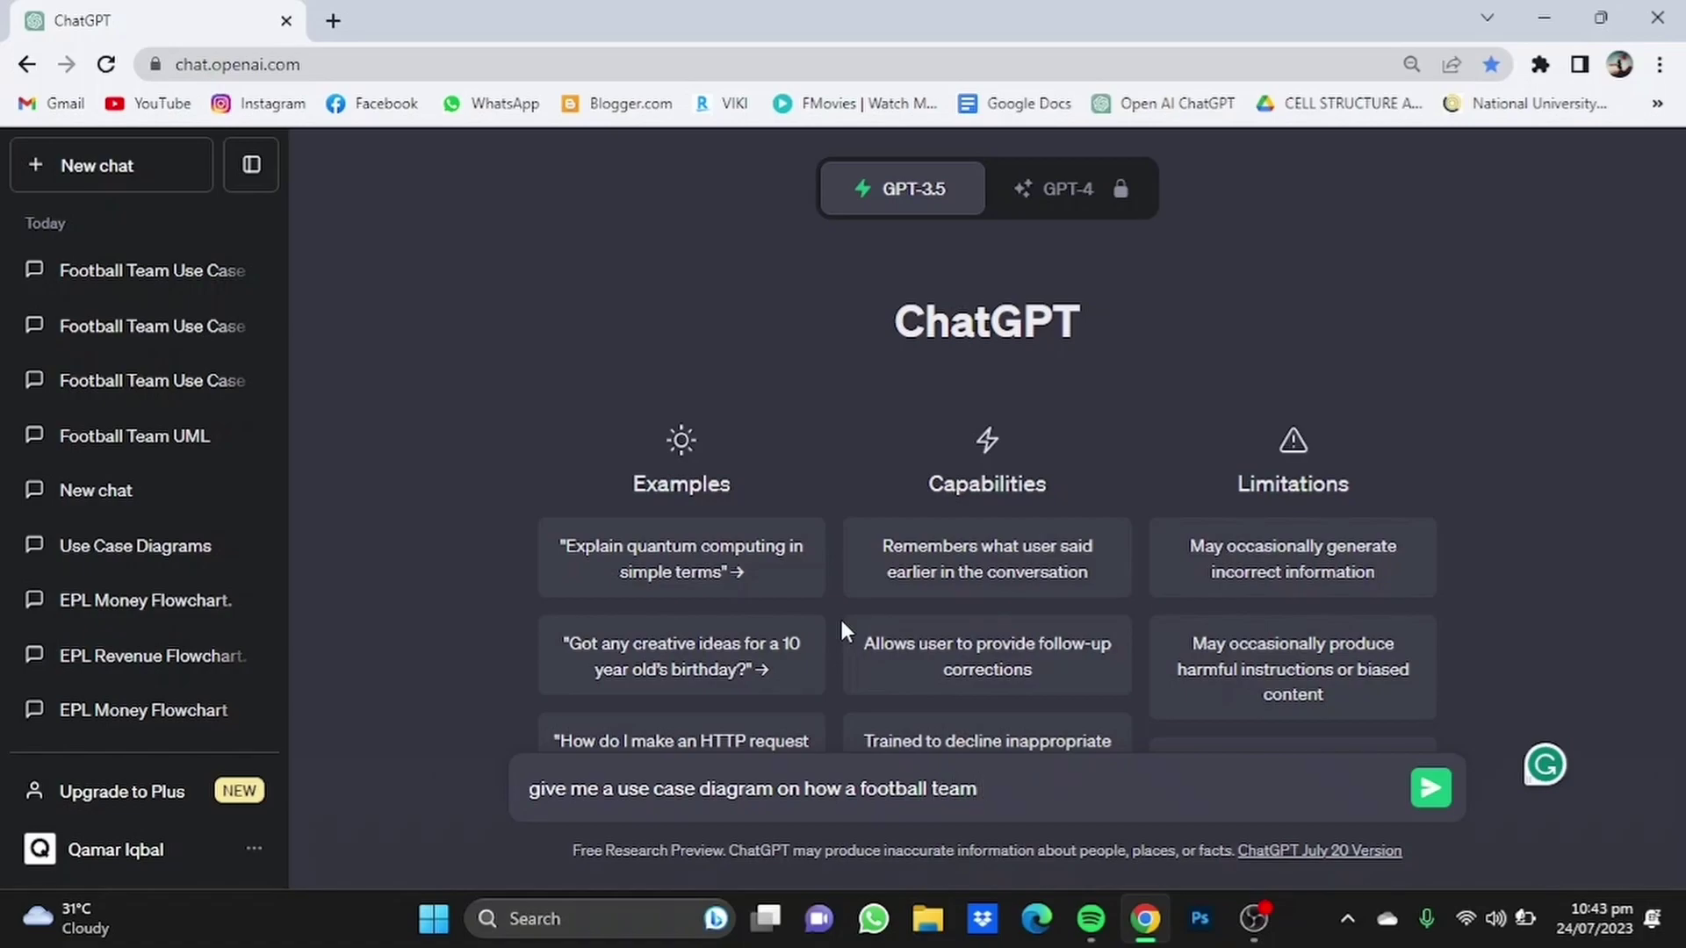
{"action": "type", "text": " works in PLANTUML"}
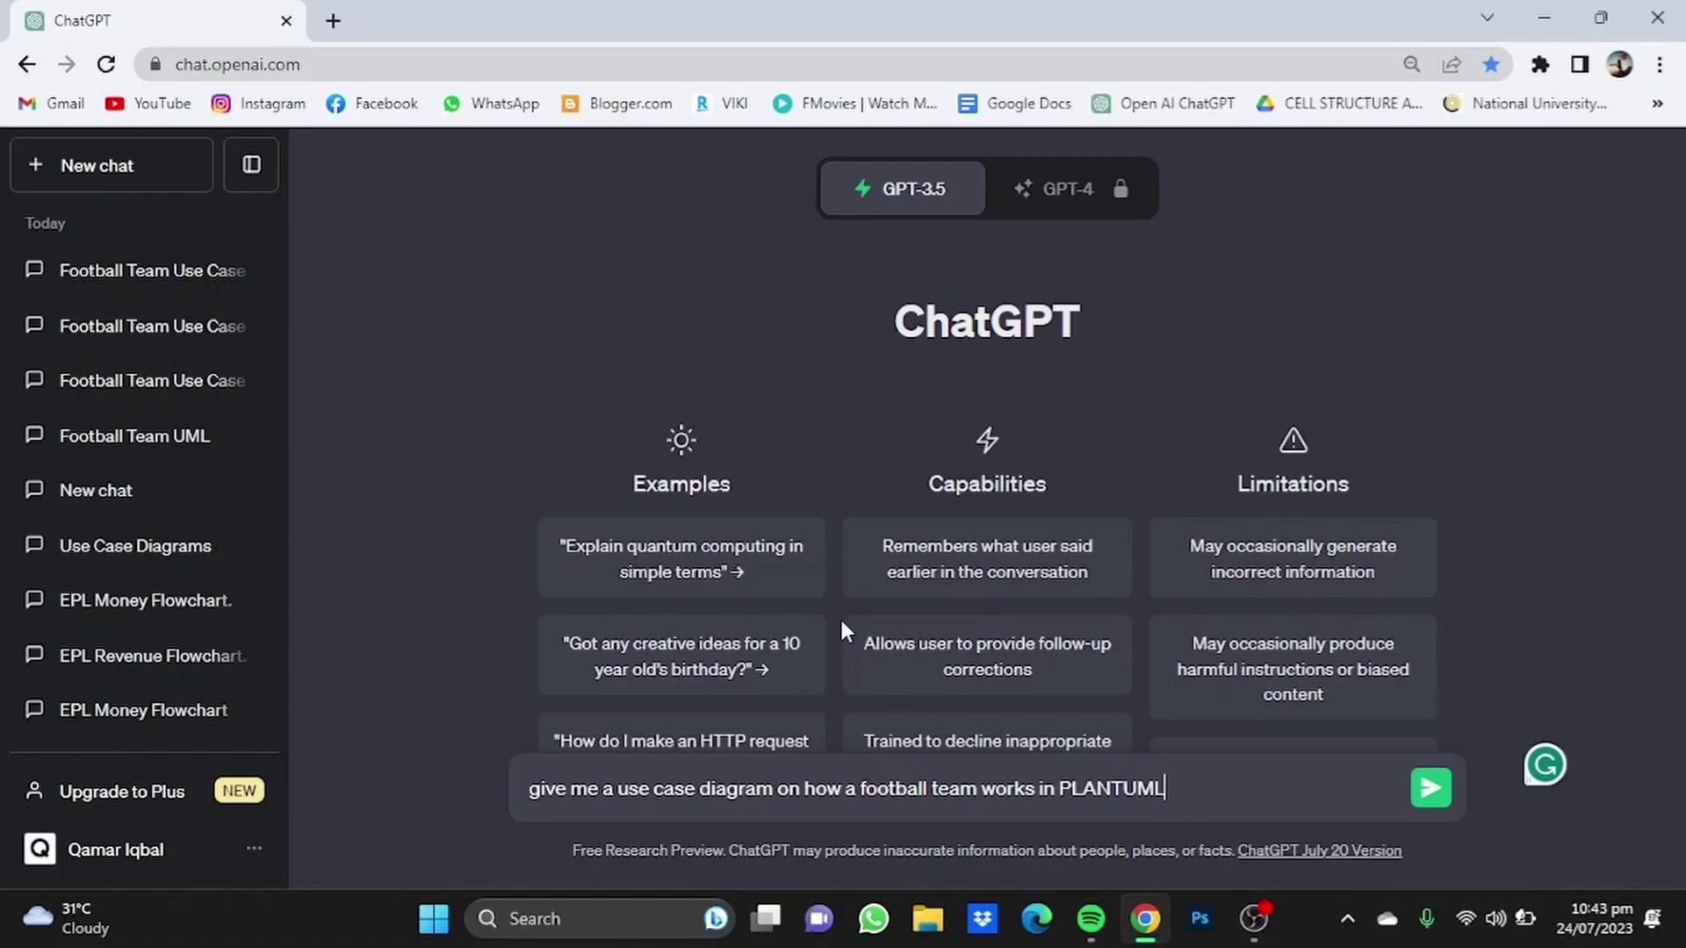
{"action": "type", "text": " format"}
Send the prompt and copy the PlantUML code block from ChatGPT's reply.
{"action": "left_click", "coordinate": [1431, 790]}
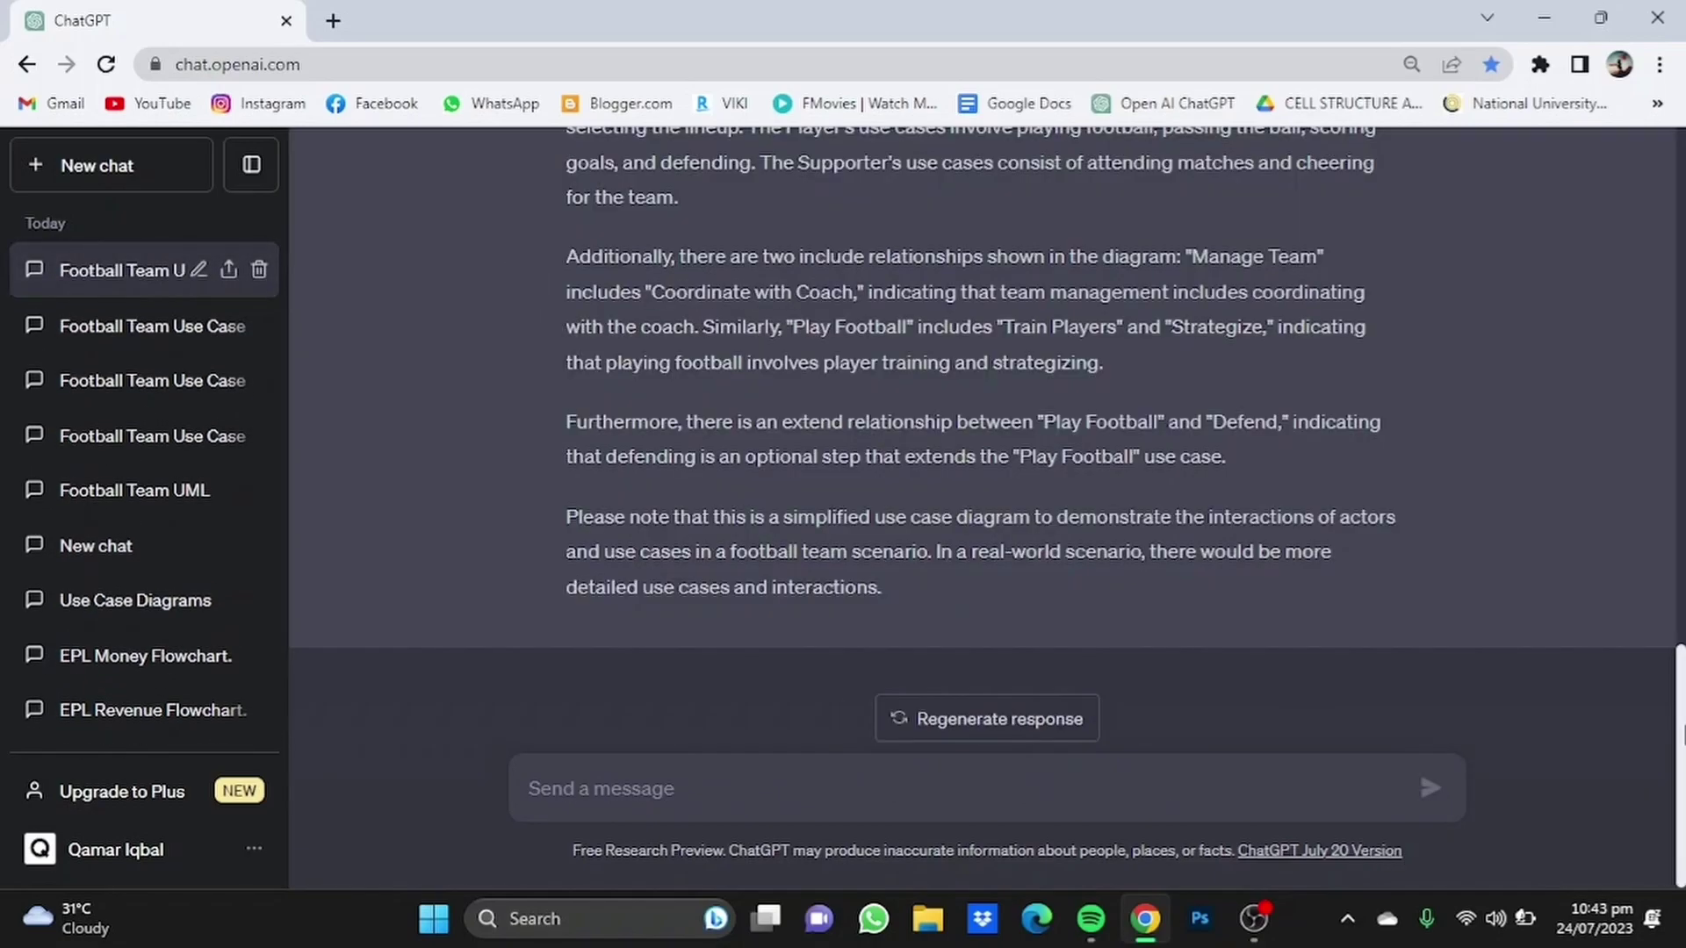
{"action": "left_click_drag", "start_coordinate": [1672, 764], "coordinate": [1666, 254]}
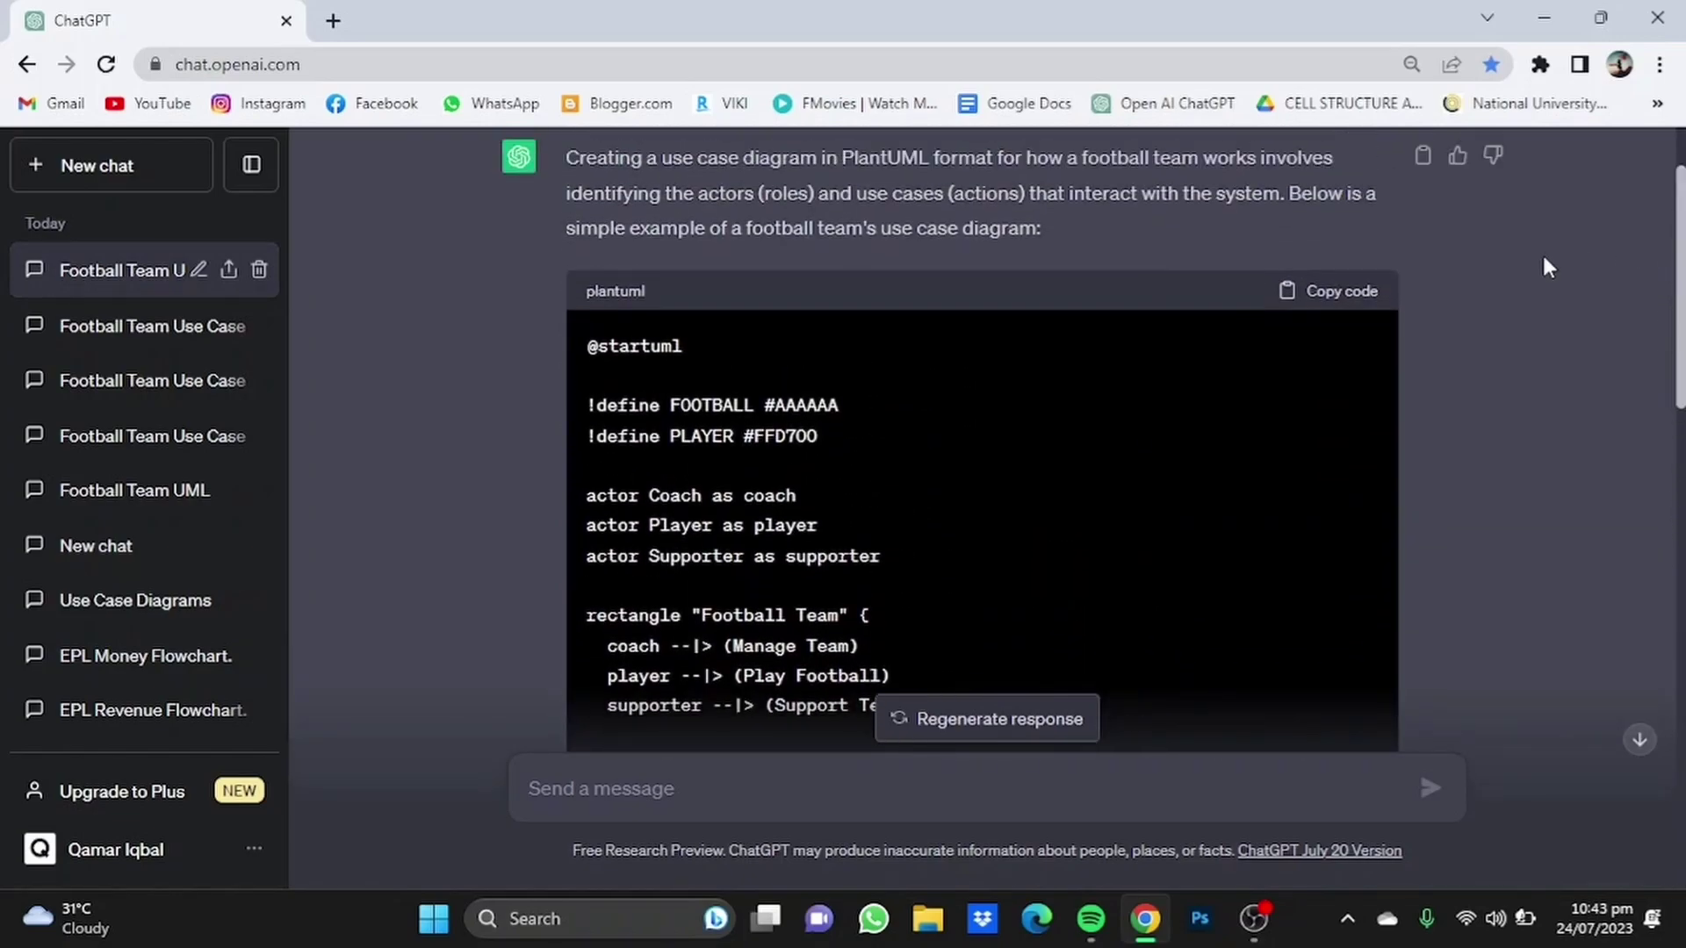
{"action": "left_click", "coordinate": [1366, 301]}
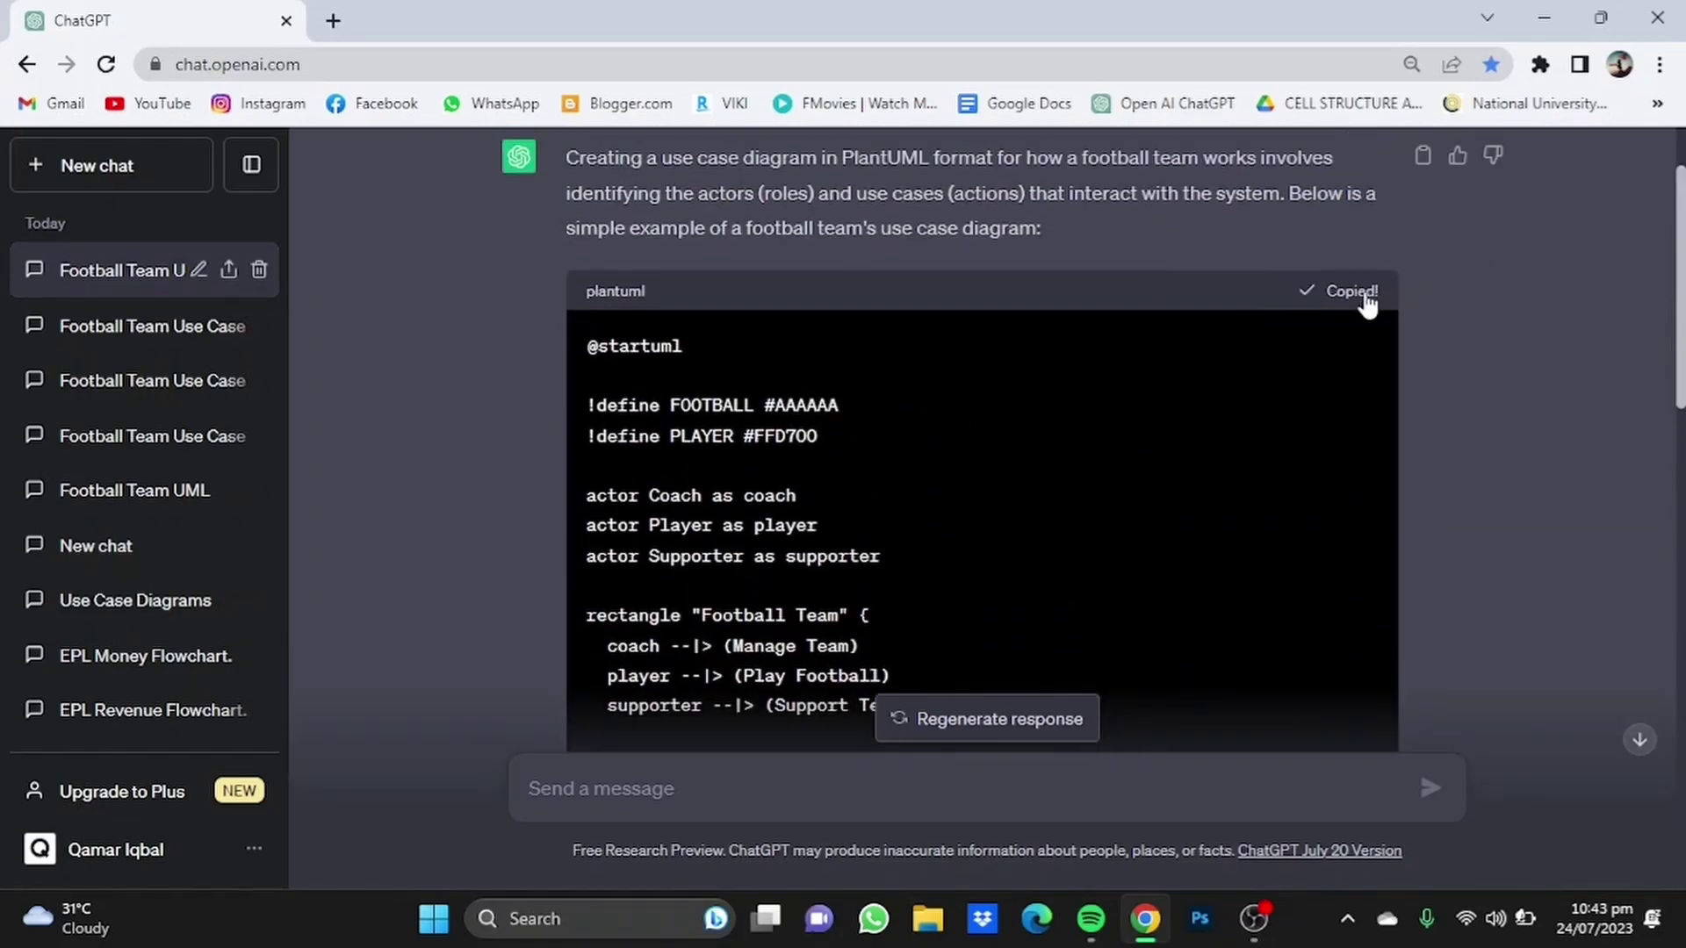
{"action": "left_click", "coordinate": [332, 22]}
Search Google for draw.io and open the app at app.diagrams.net.
{"action": "type", "text": "draw"}
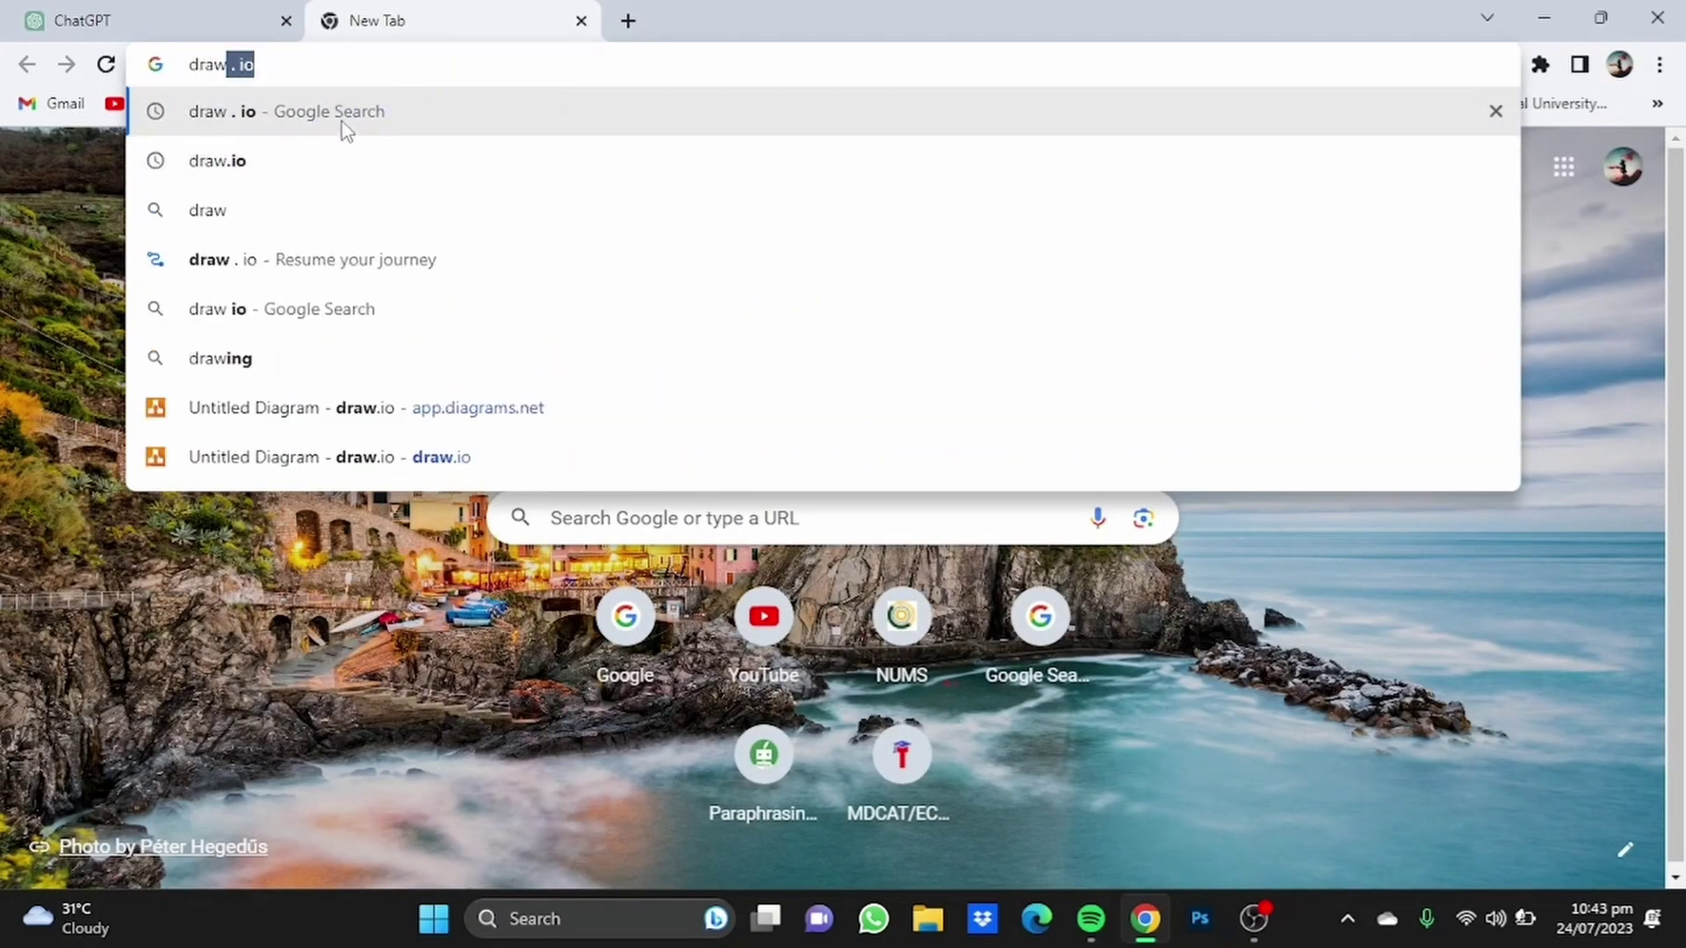
{"action": "left_click", "coordinate": [344, 123]}
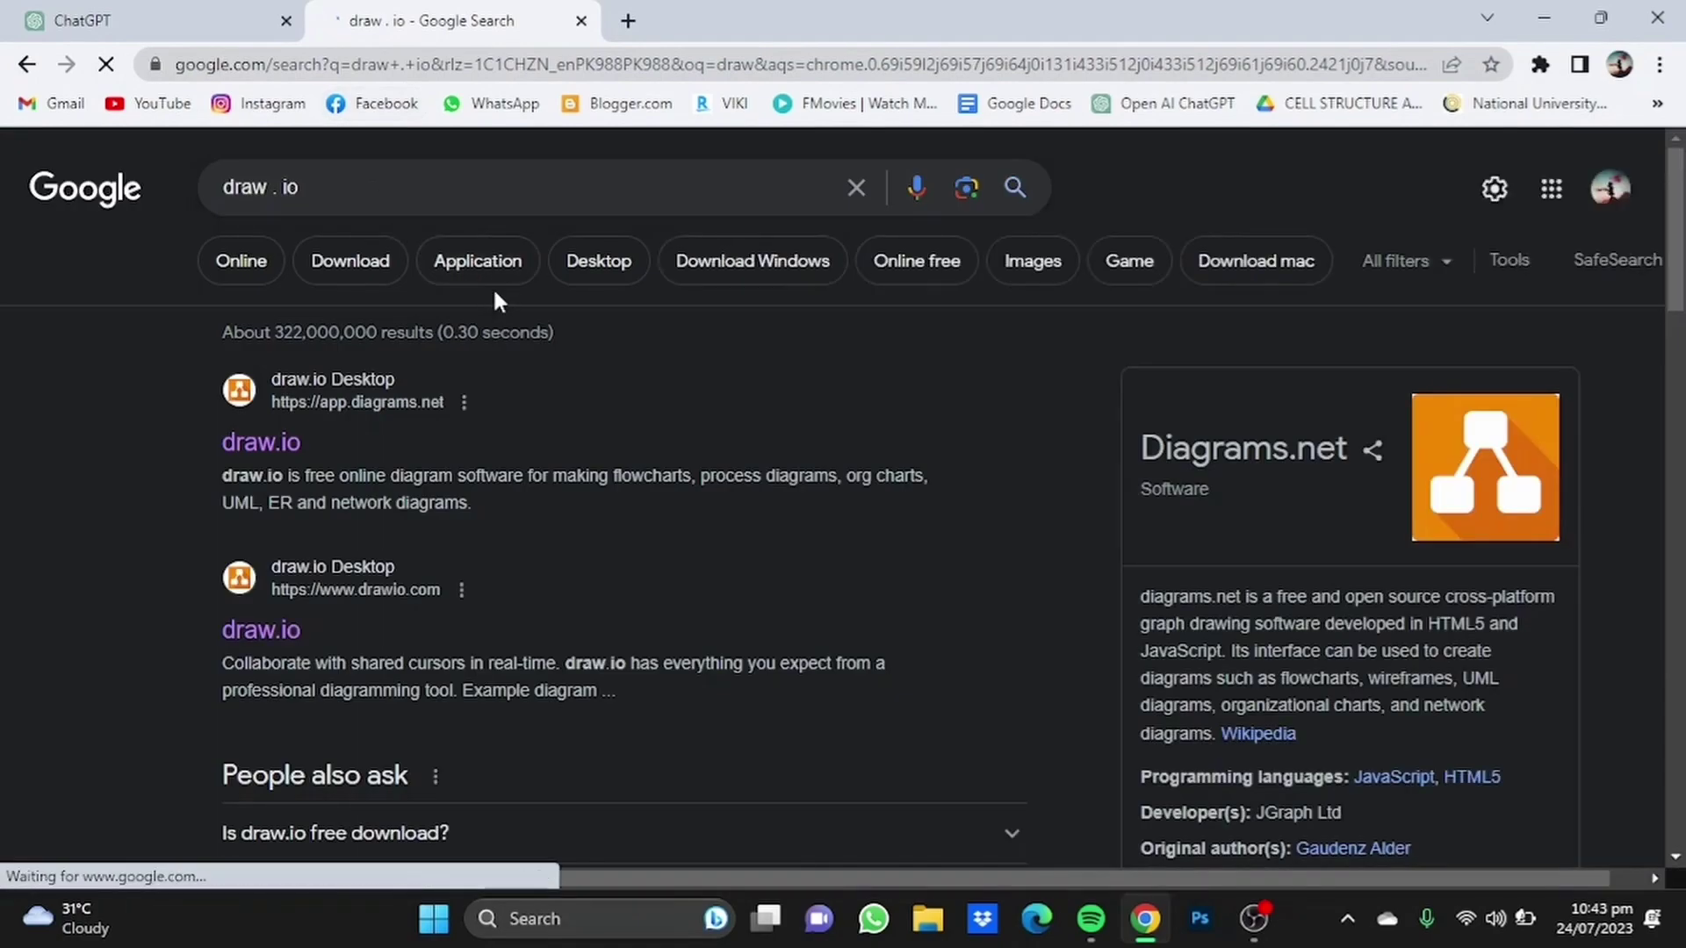
{"action": "left_click", "coordinate": [272, 442]}
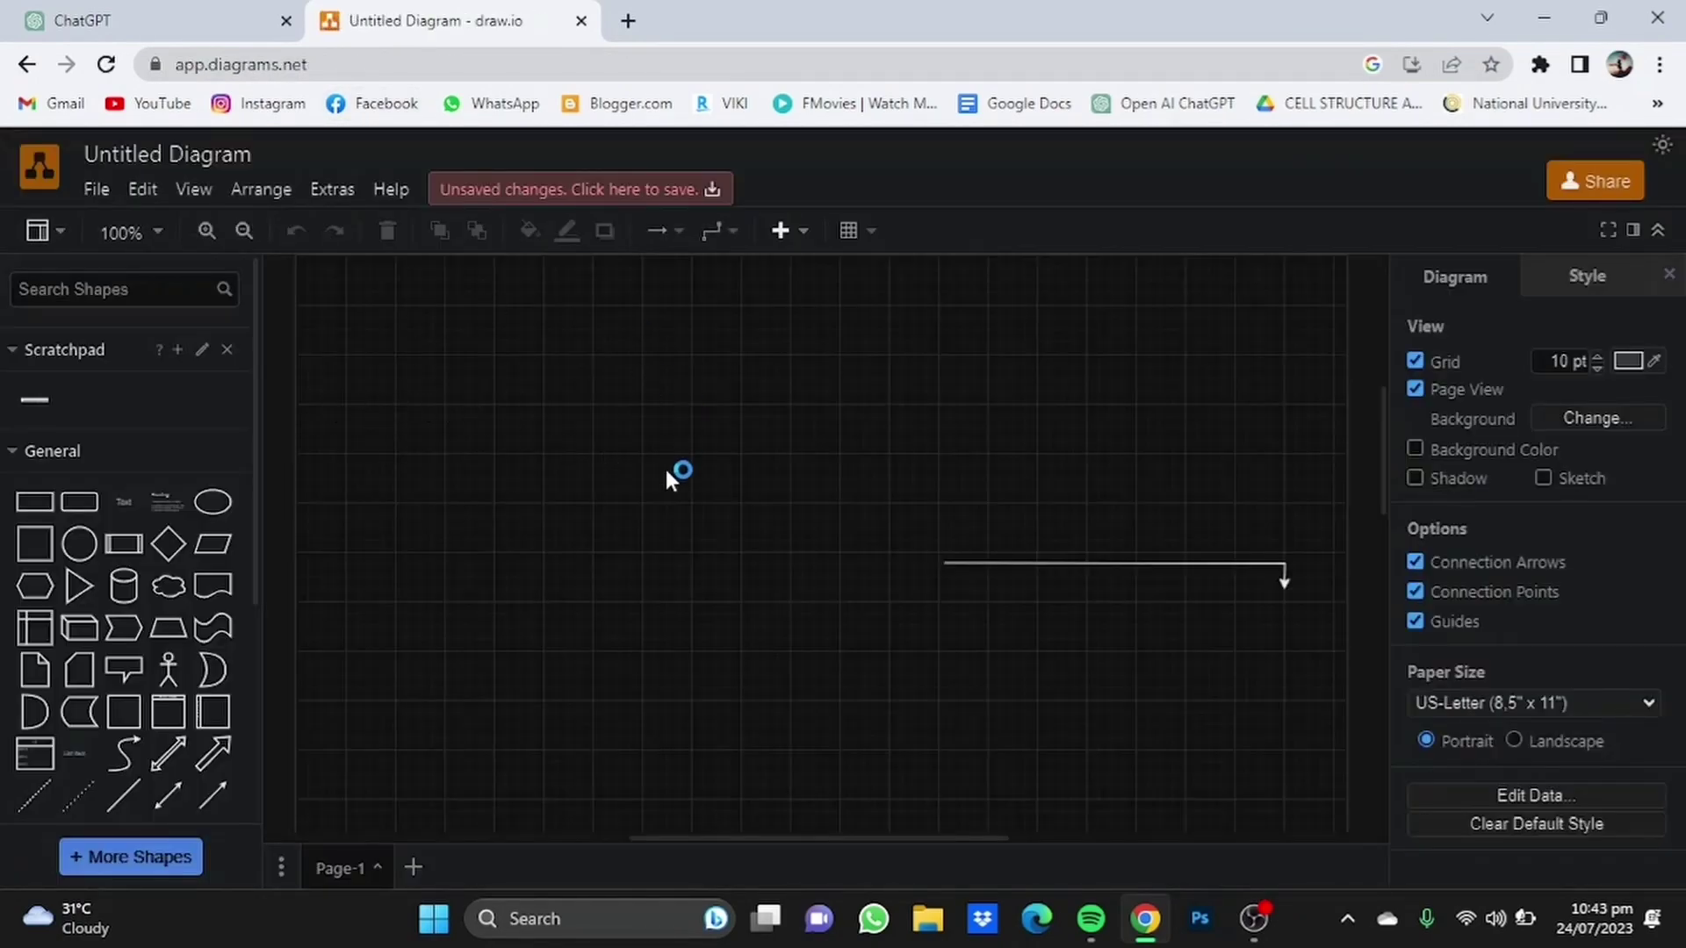
Insert the copied football team code via Arrange > Insert > Advanced > PlantUML, replacing the sample code.
{"action": "left_click", "coordinate": [260, 190]}
{"action": "mouse_move", "coordinate": [355, 588]}
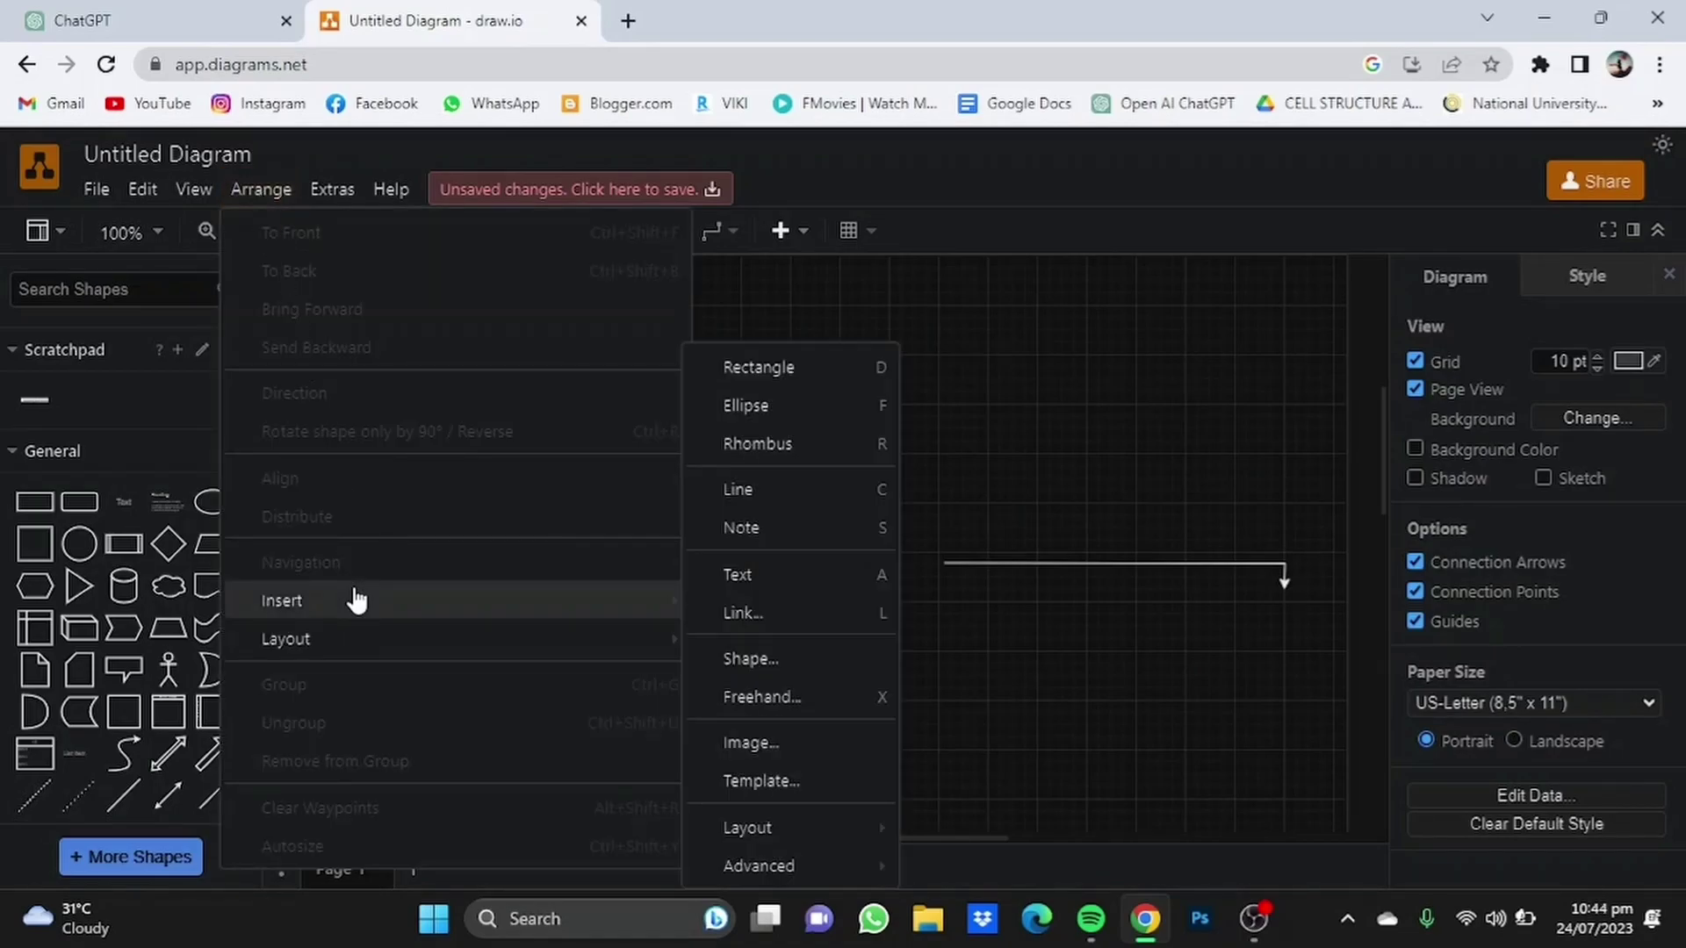
{"action": "mouse_move", "coordinate": [784, 864]}
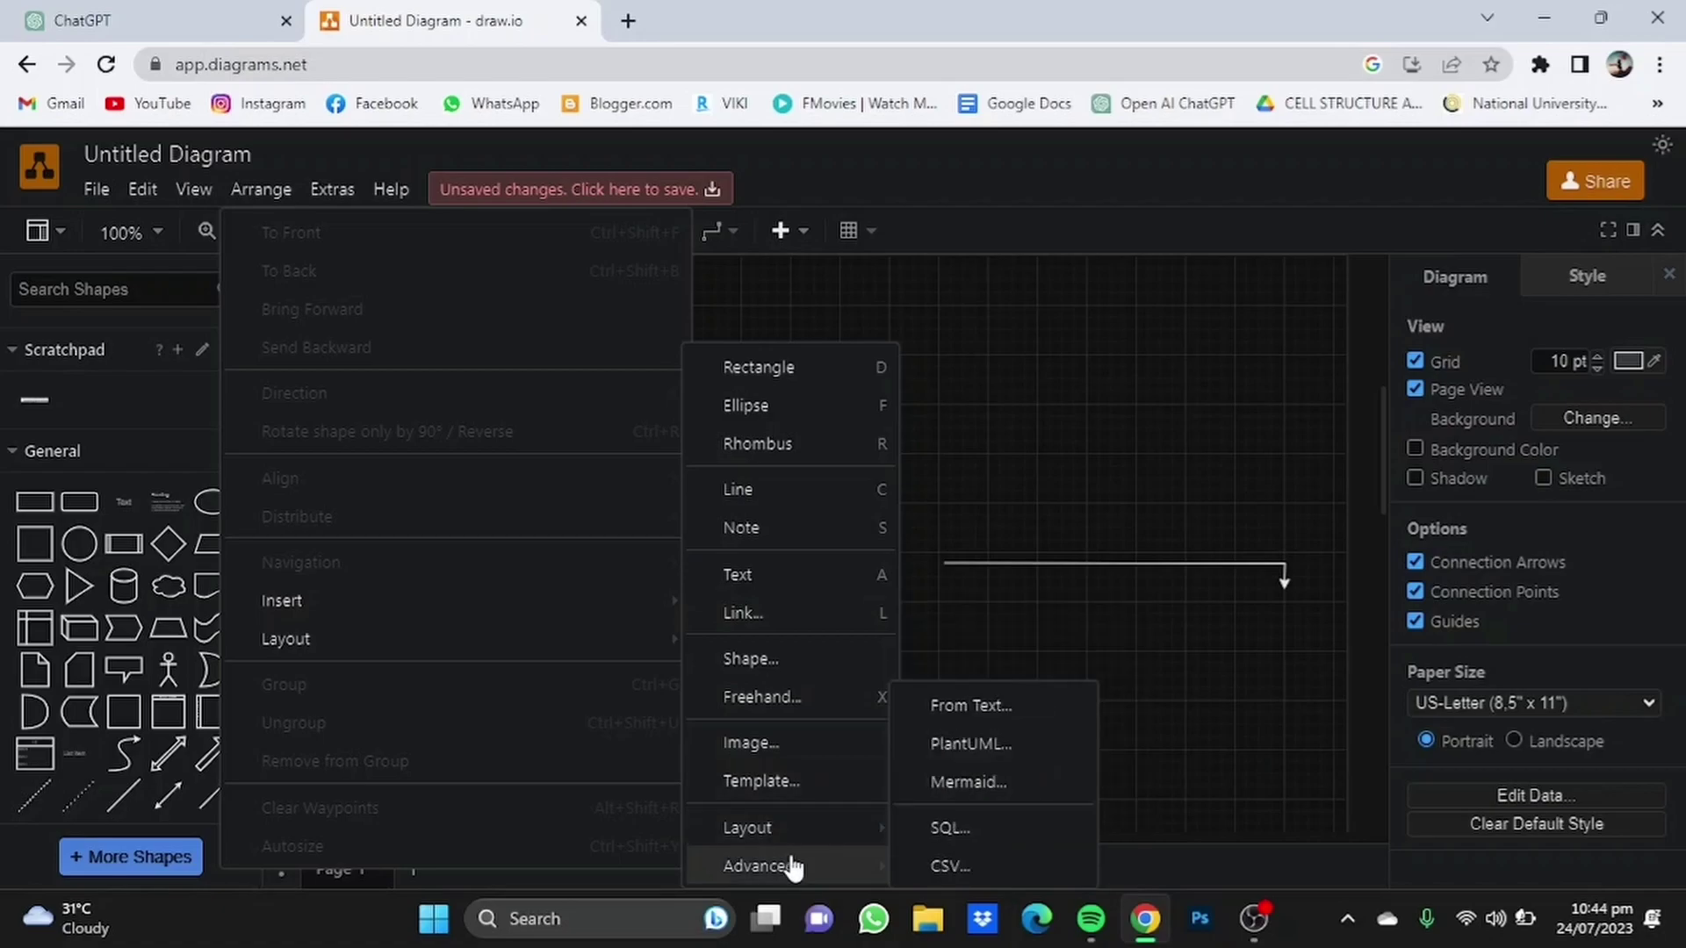
{"action": "left_click", "coordinate": [972, 750]}
{"action": "left_click_drag", "start_coordinate": [659, 471], "coordinate": [463, 261]}
{"action": "key", "text": "BackSpace"}
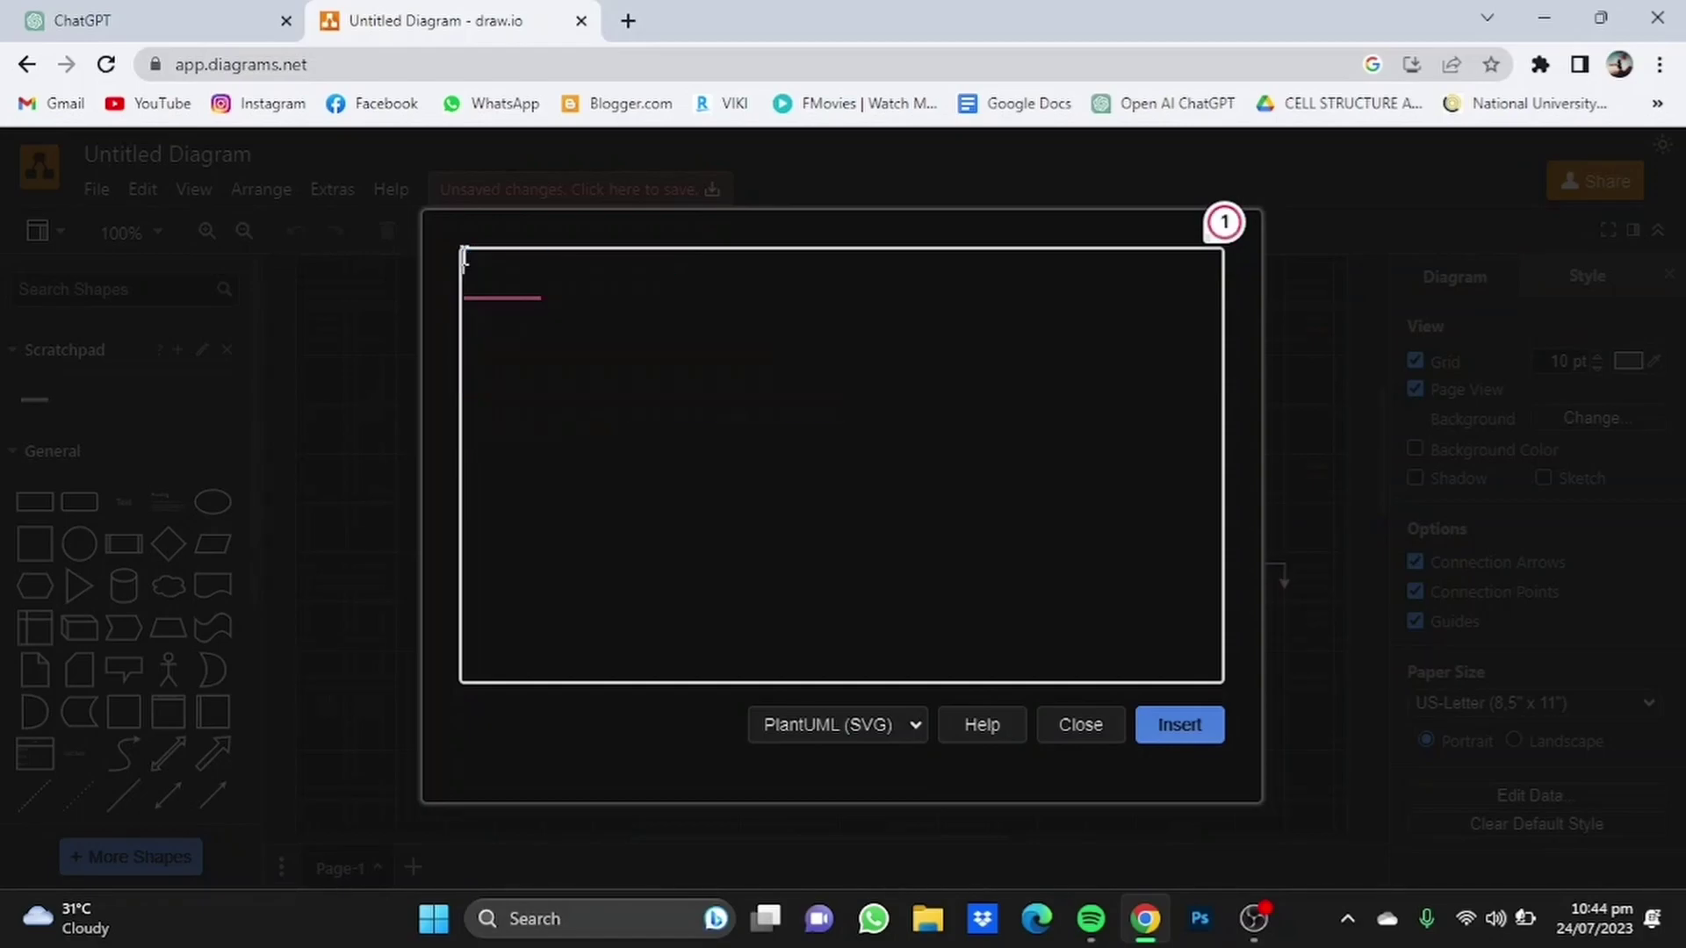
{"action": "right_click", "coordinate": [489, 271]}
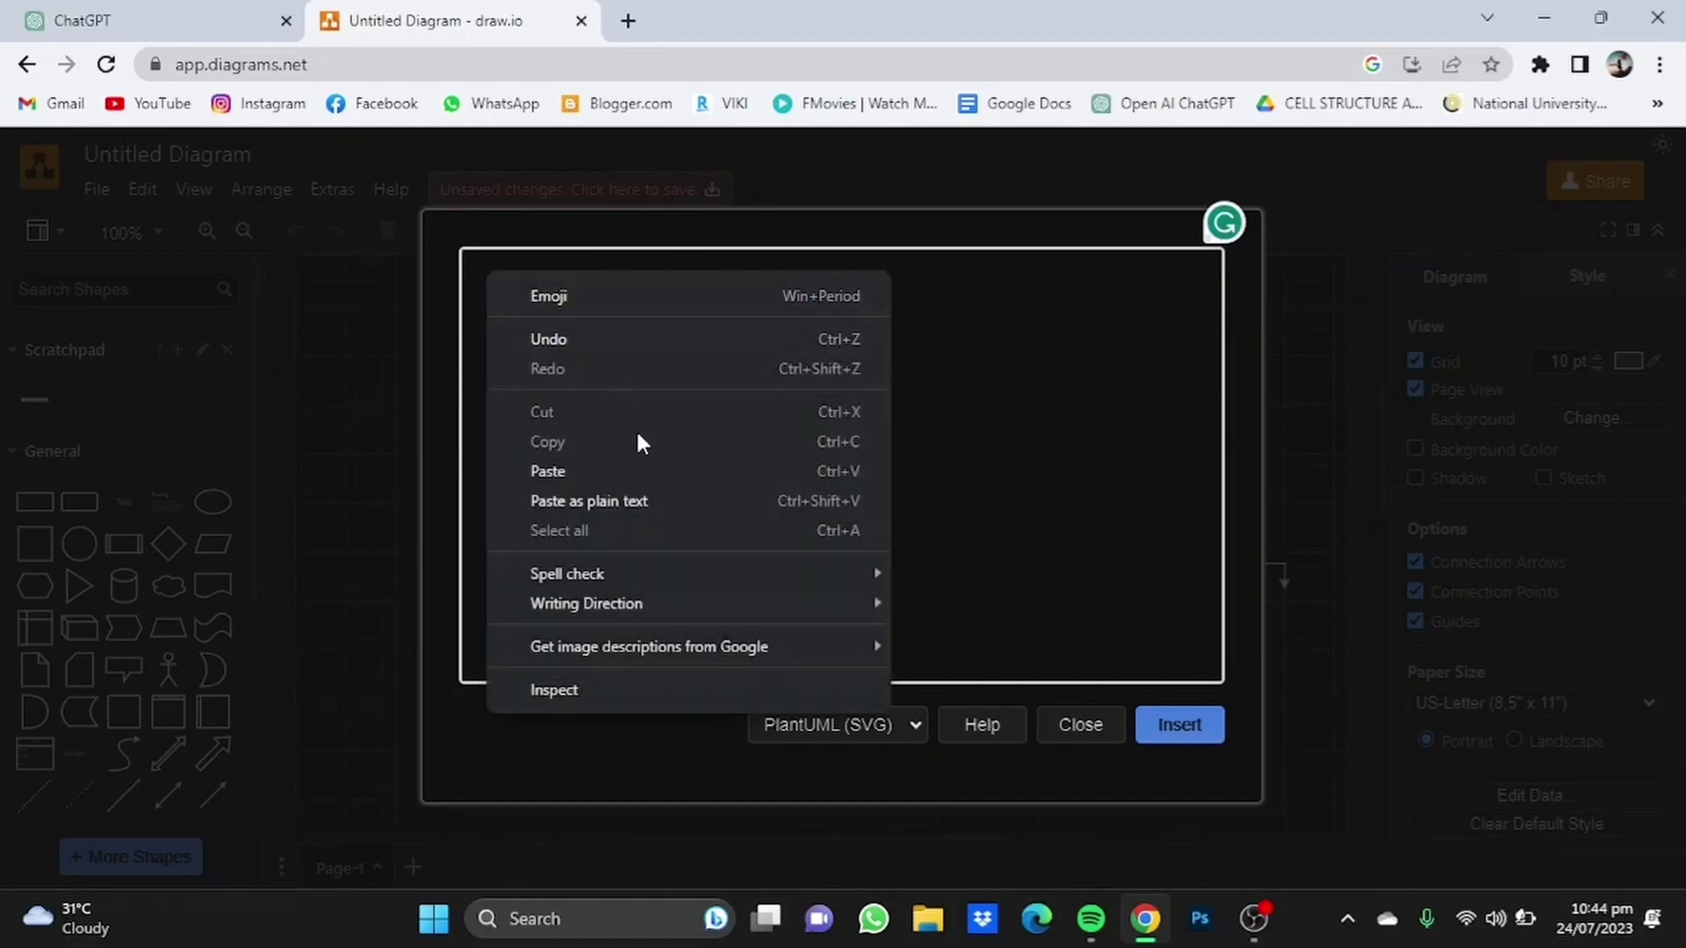
{"action": "left_click", "coordinate": [647, 471]}
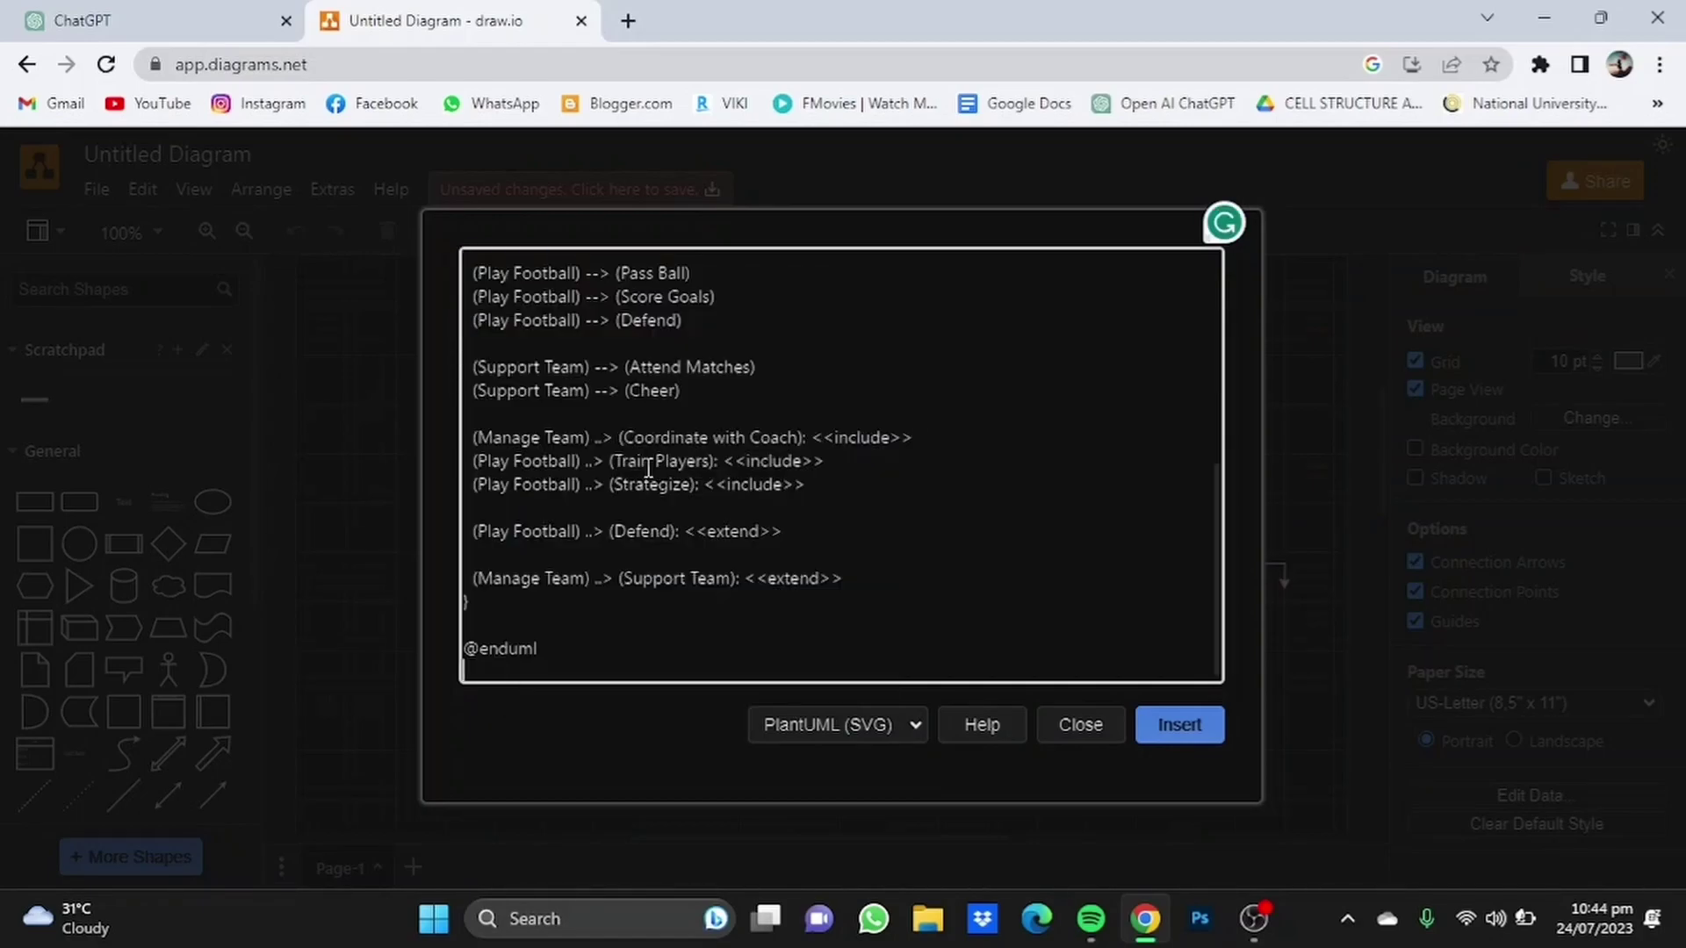
{"action": "left_click", "coordinate": [1173, 724]}
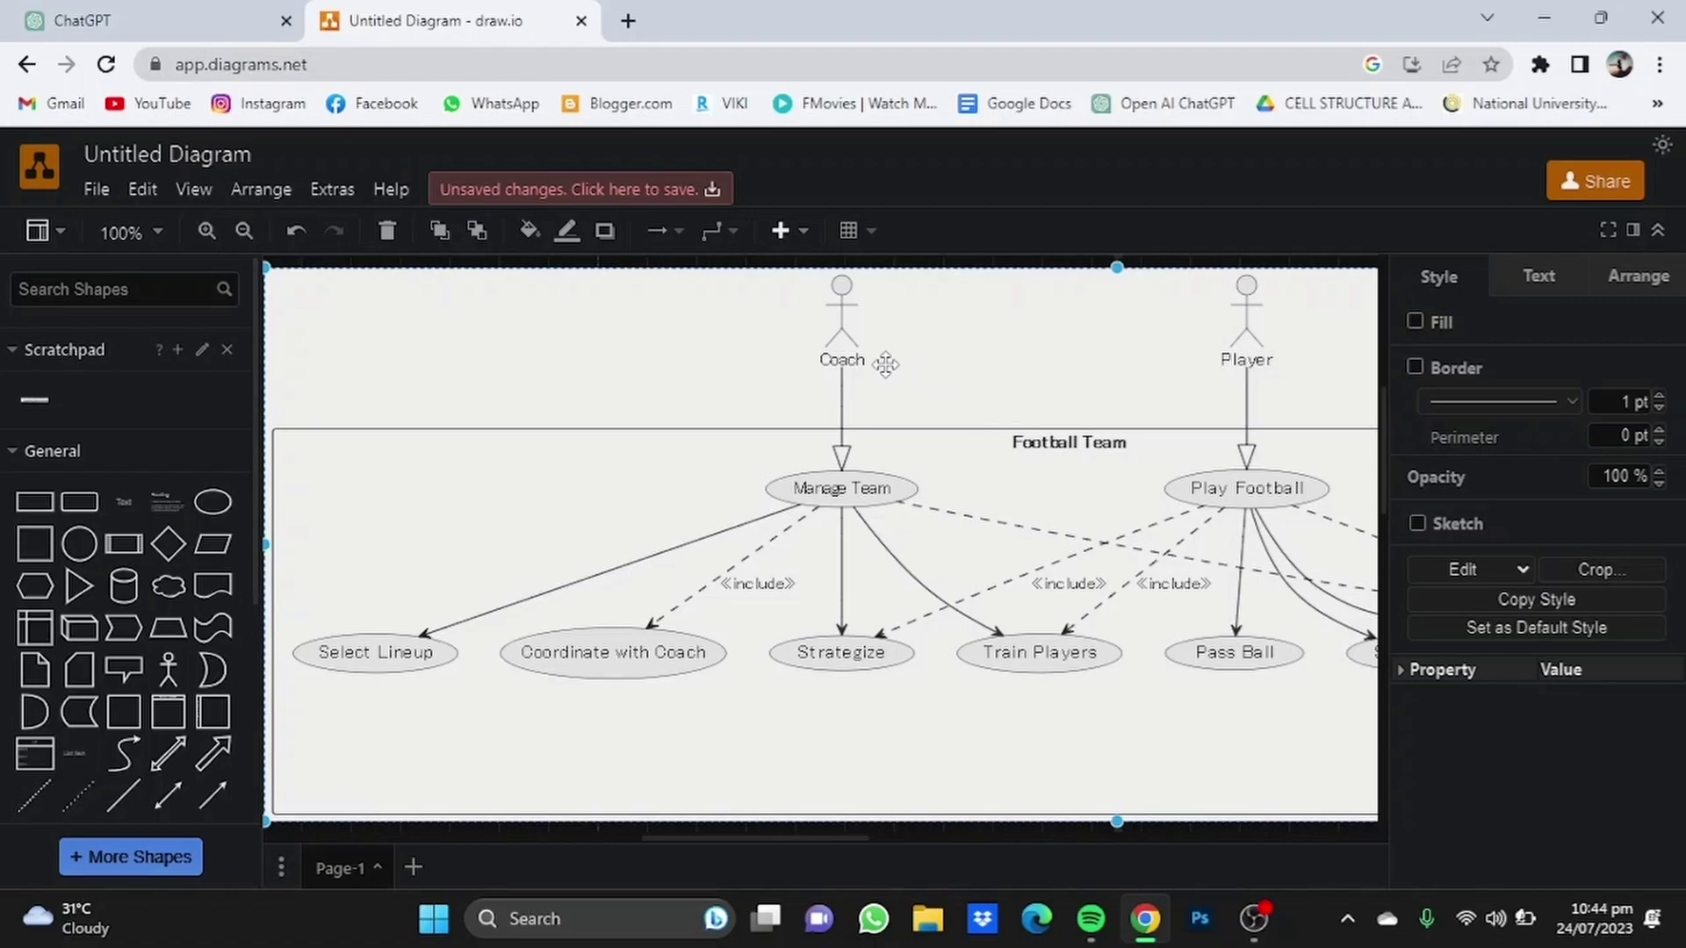
Scroll right and select the inserted football team diagram to bring Supporter into view.
{"action": "mouse_move", "coordinate": [885, 479]}
{"action": "scroll", "coordinate": [1022, 690], "scroll_direction": "right", "scroll_amount": 5}
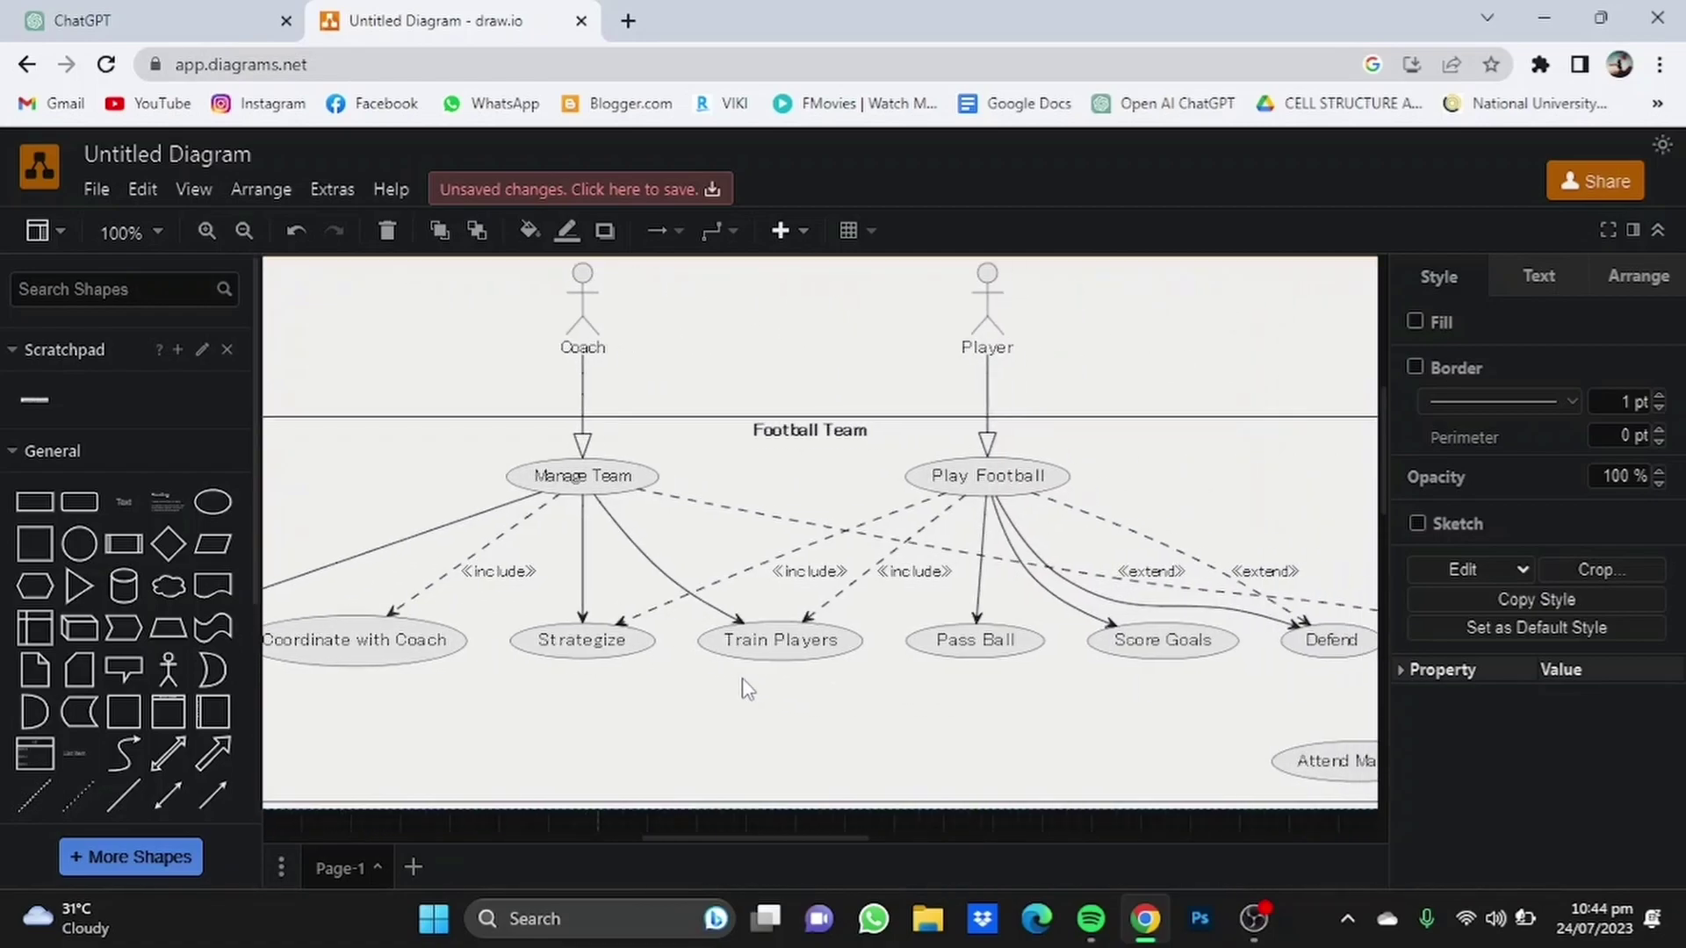
{"action": "scroll", "coordinate": [870, 726], "scroll_direction": "right", "scroll_amount": 3}
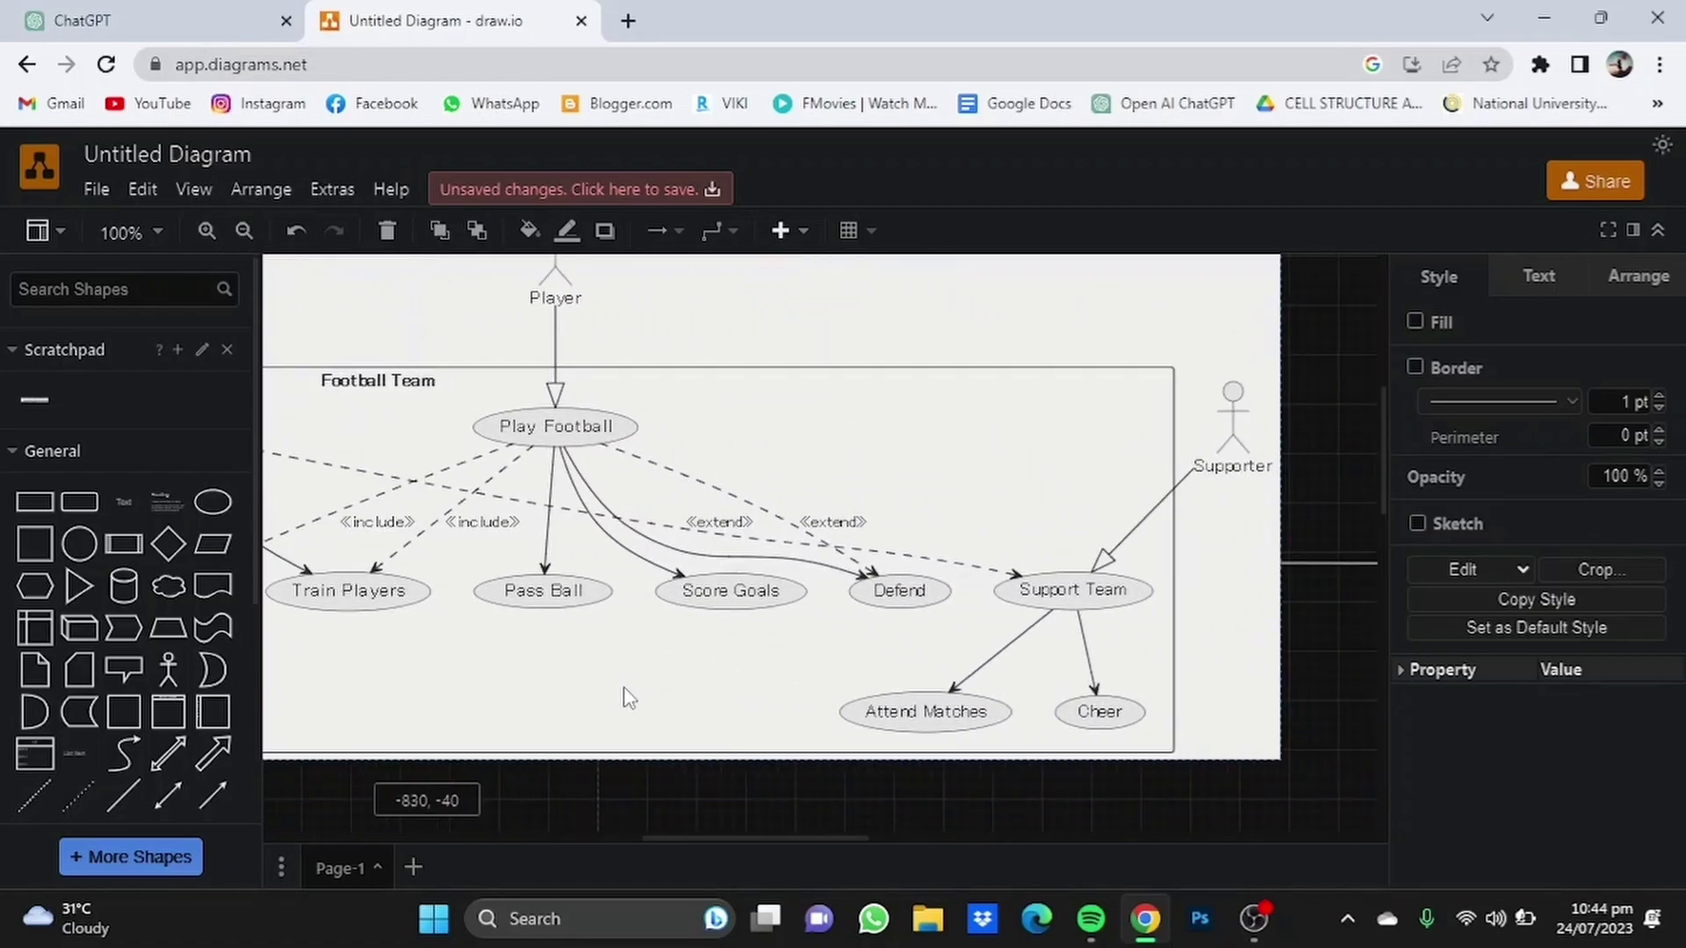
{"action": "left_click", "coordinate": [624, 697]}
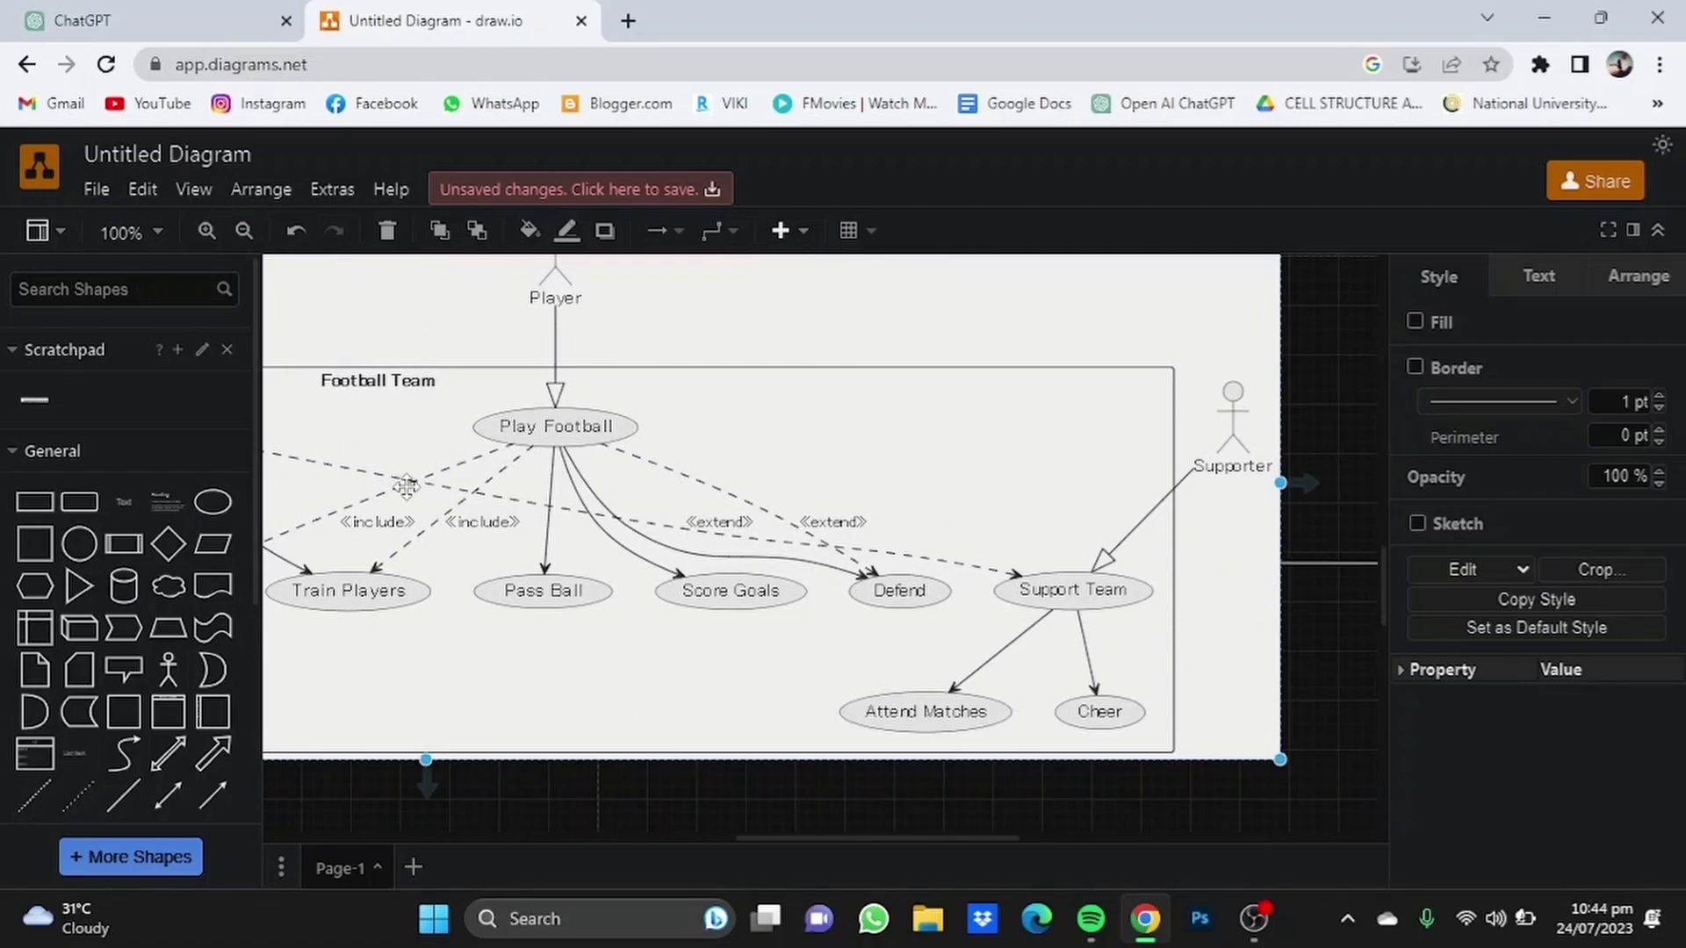
{"action": "mouse_move", "coordinate": [405, 486]}
Ask ChatGPT 'can u make it more complex?' and copy the new PlantUML code.
{"action": "left_click", "coordinate": [176, 18]}
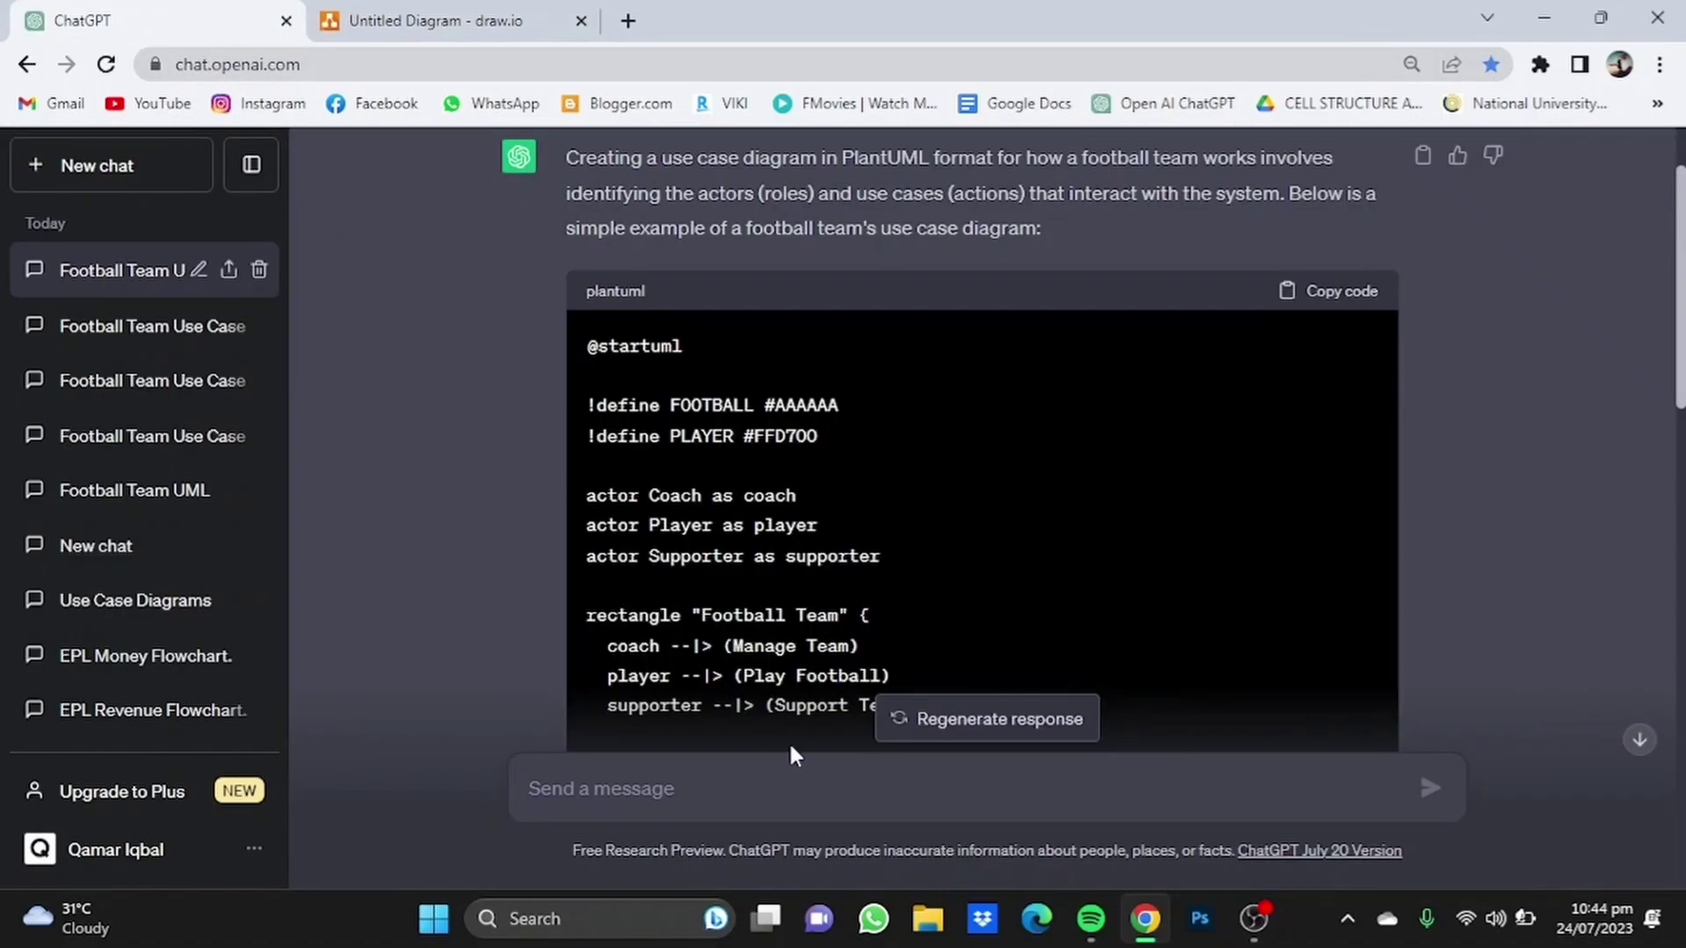
{"action": "type", "text": "can"}
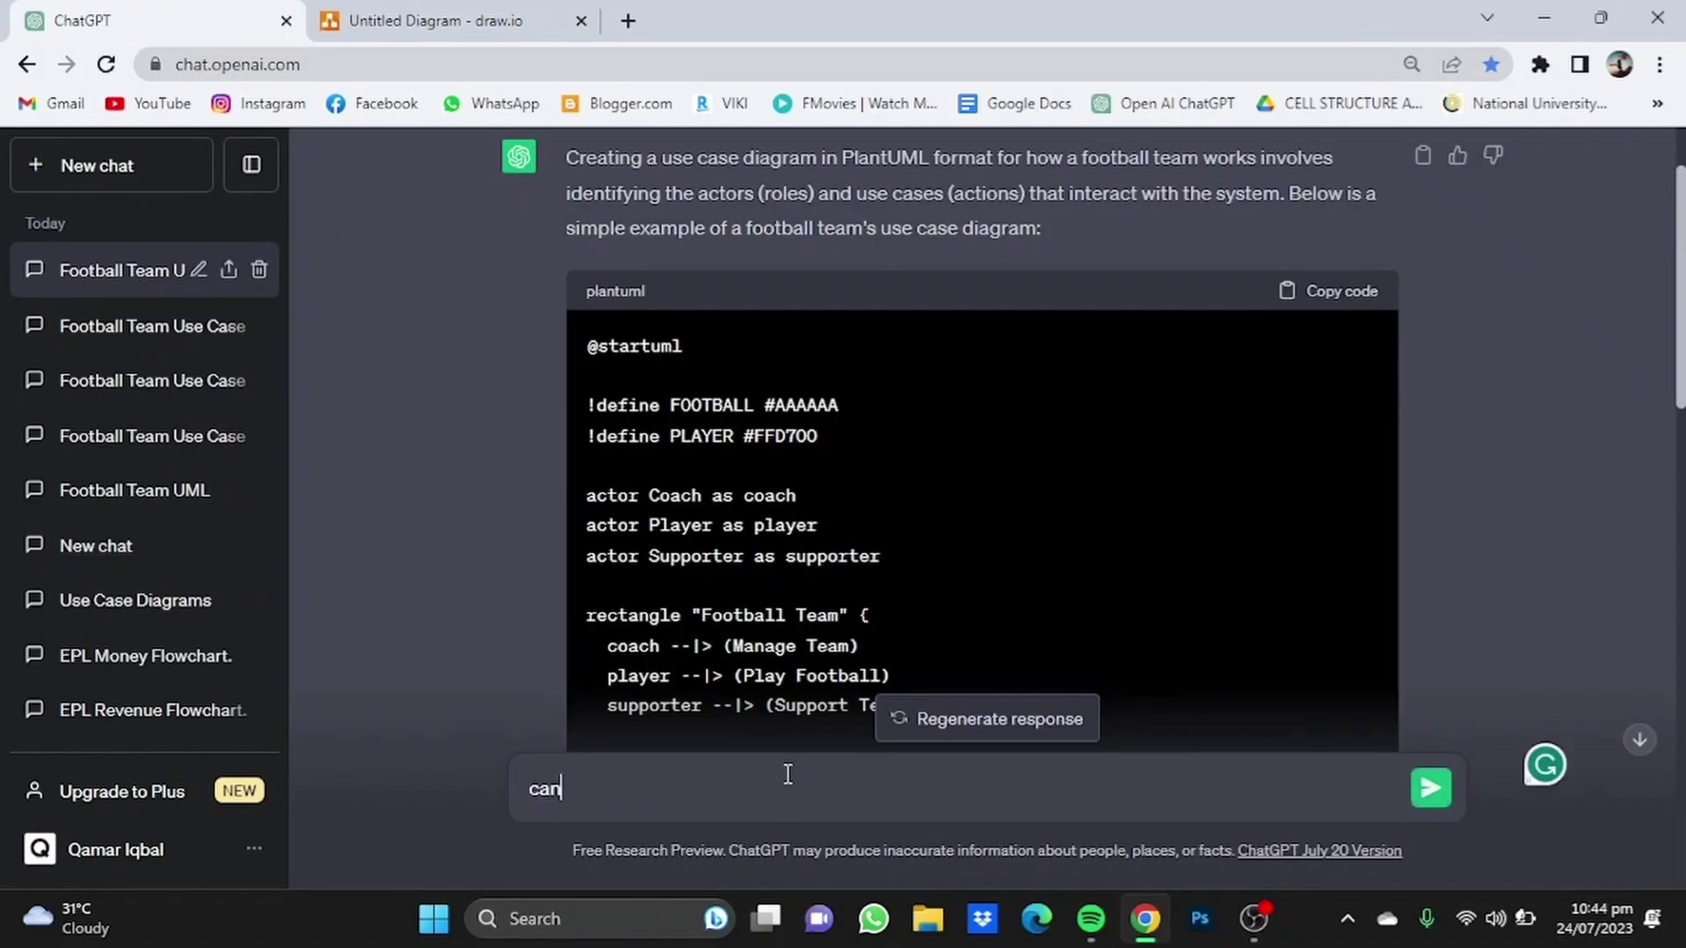
{"action": "type", "text": " u make it more comple"}
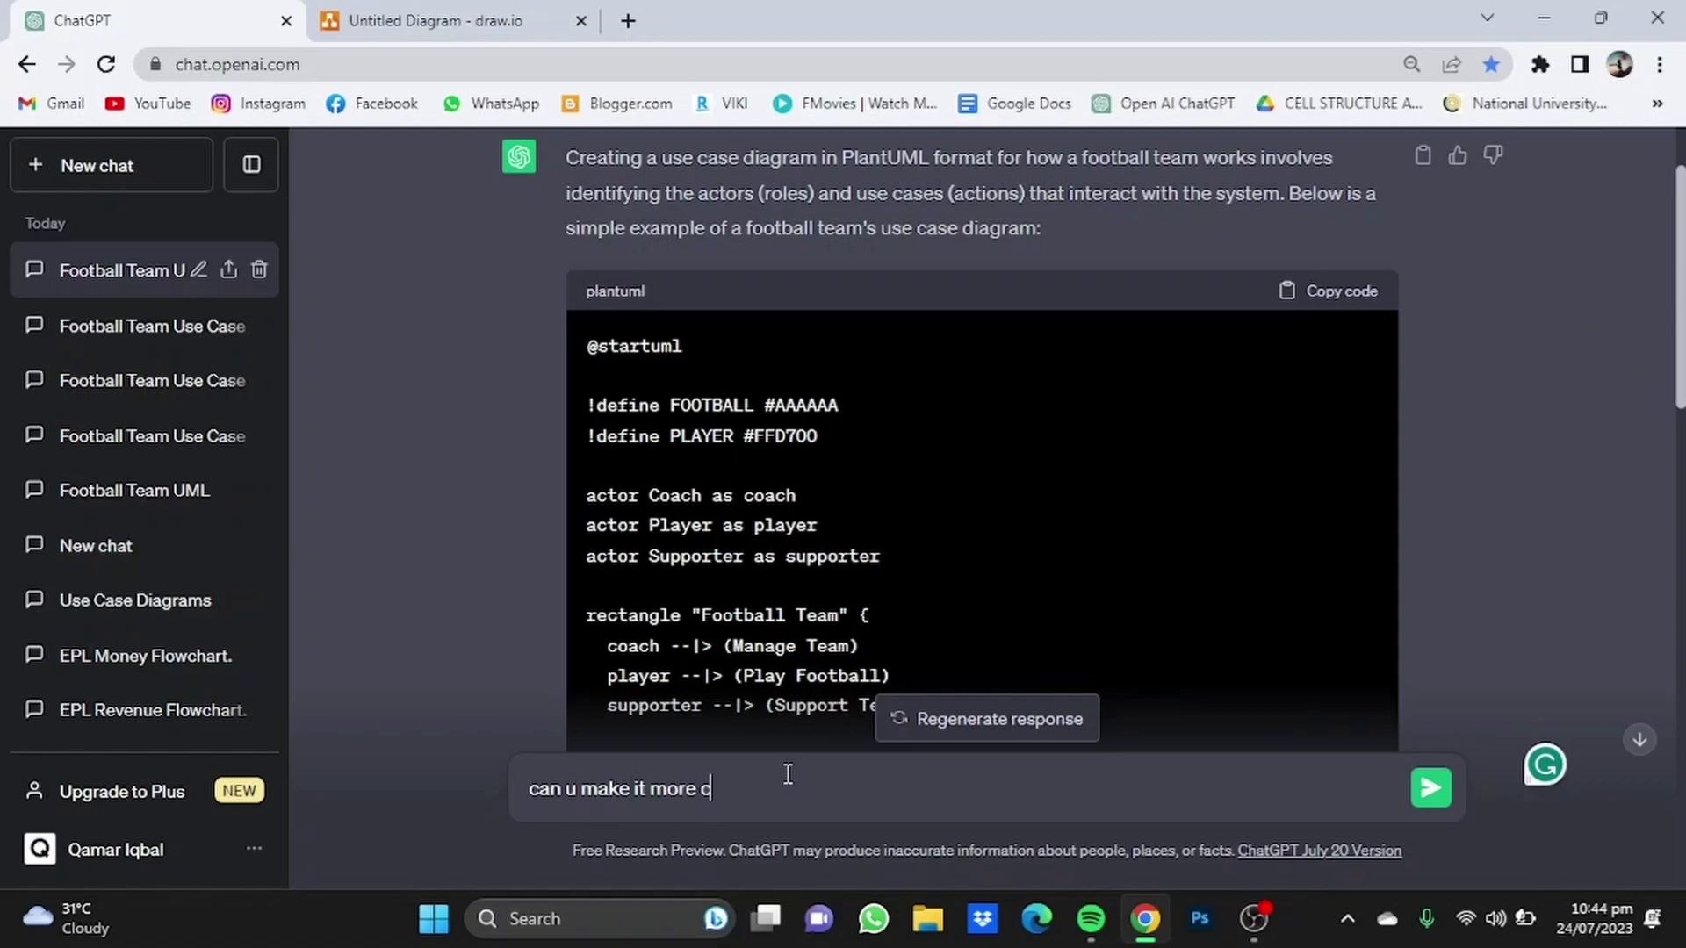
{"action": "type", "text": "x?"}
{"action": "key", "text": "Return"}
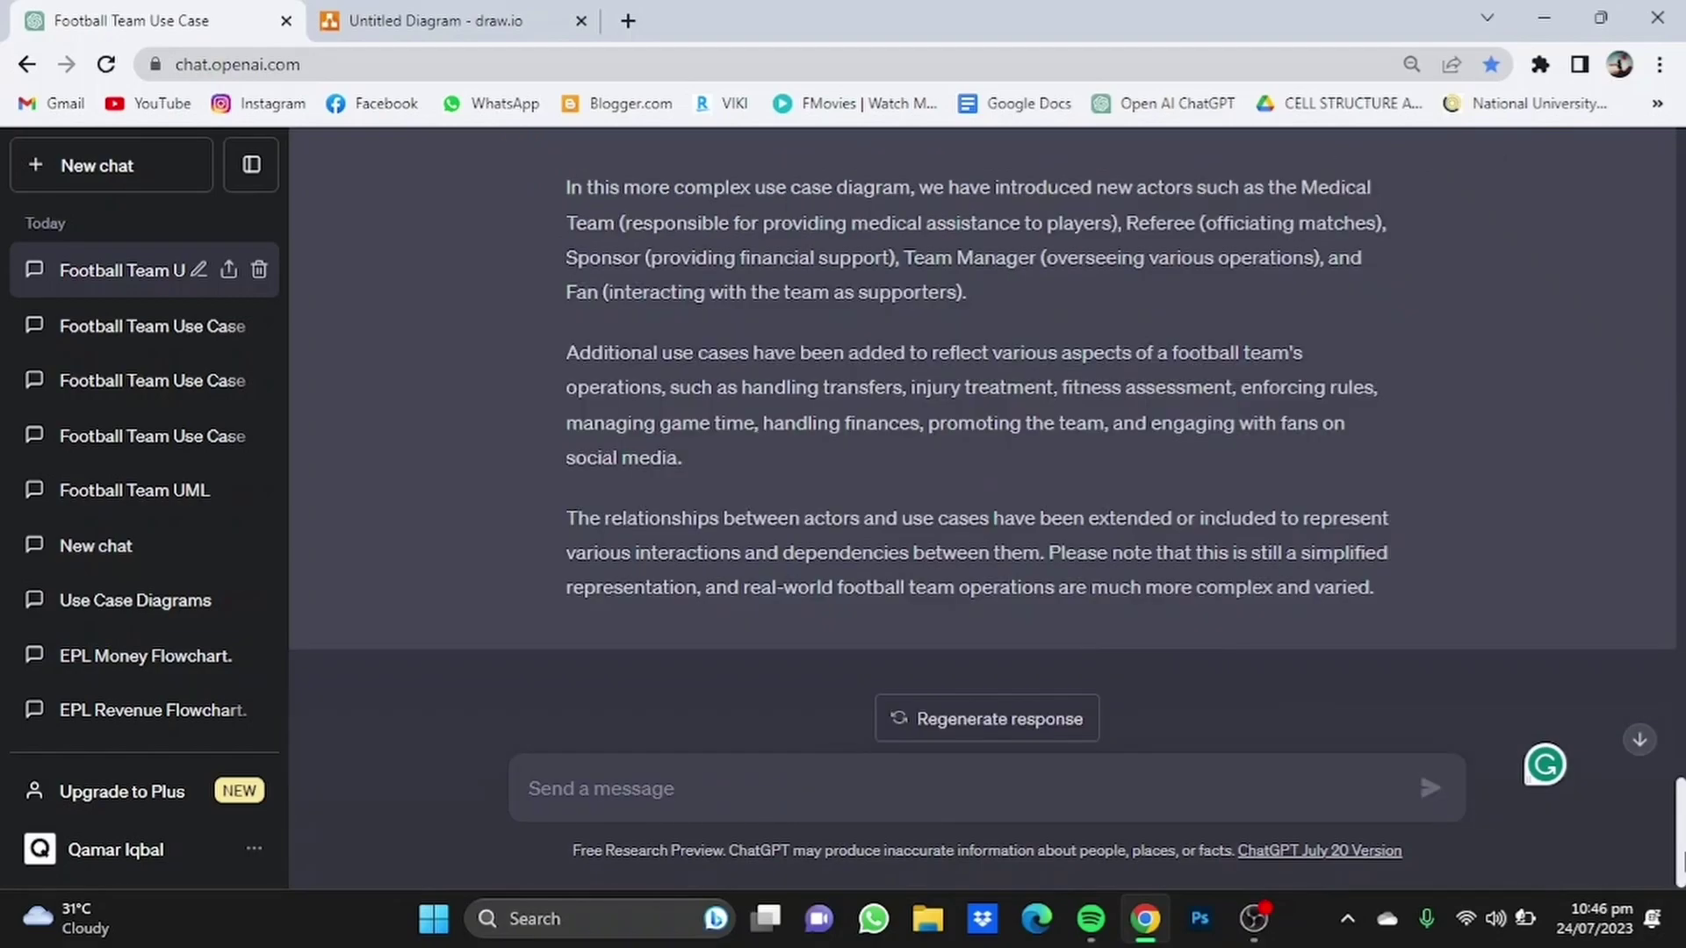
{"action": "left_click_drag", "start_coordinate": [1680, 856], "coordinate": [1679, 533]}
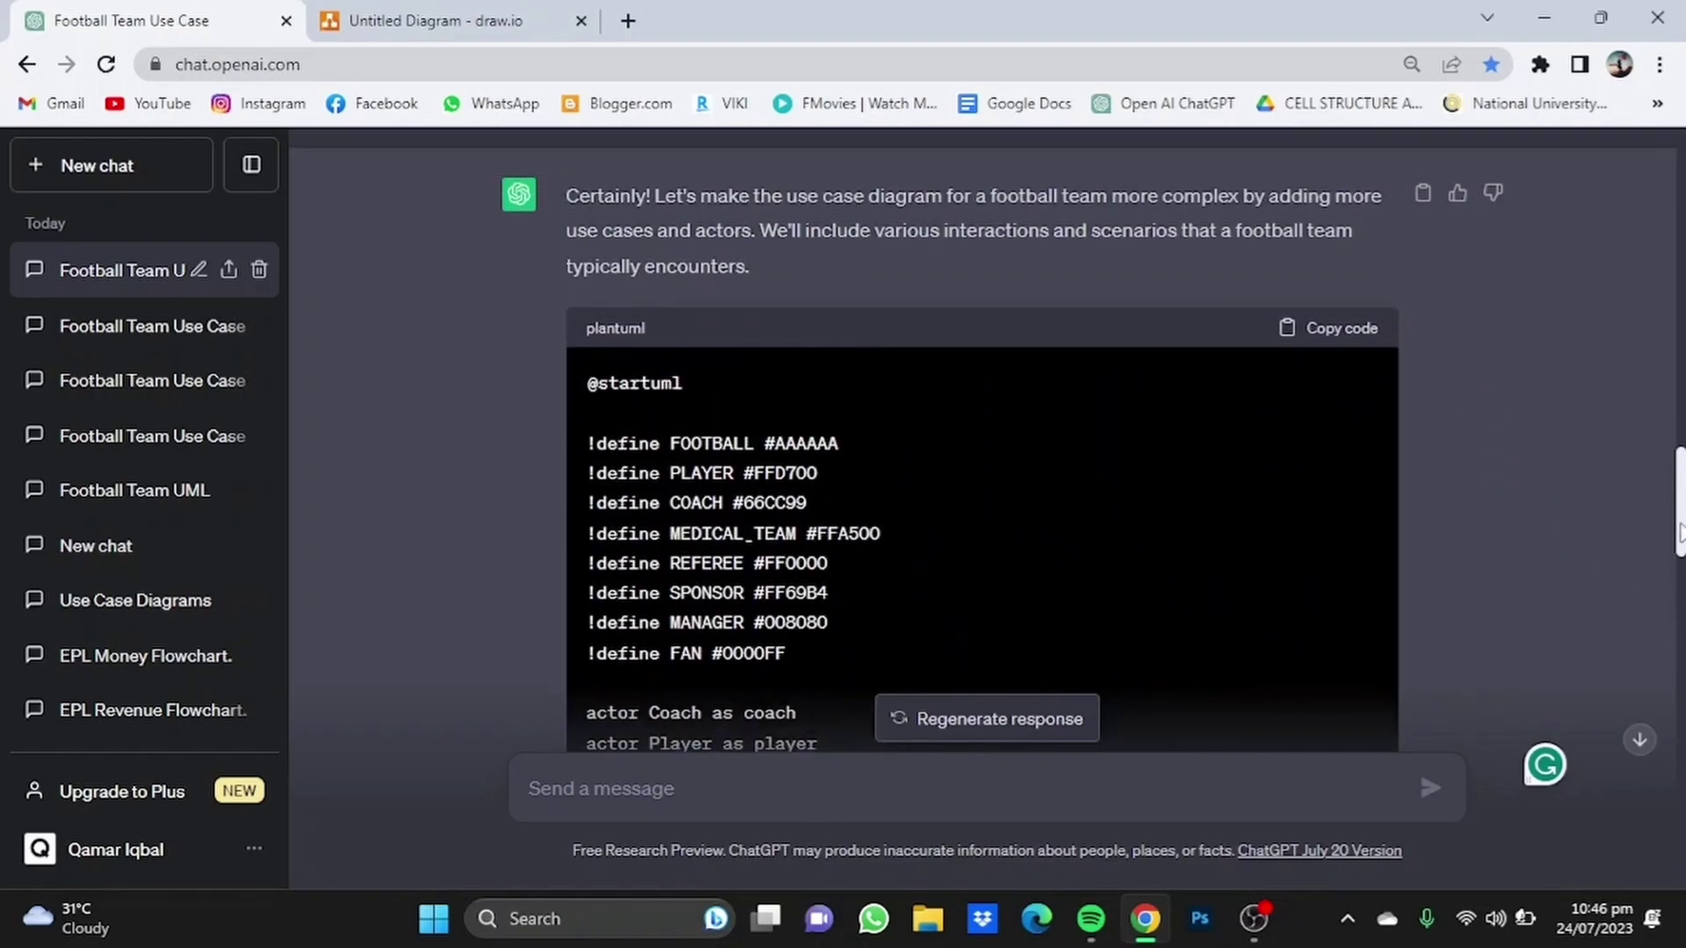
{"action": "left_click", "coordinate": [1329, 337]}
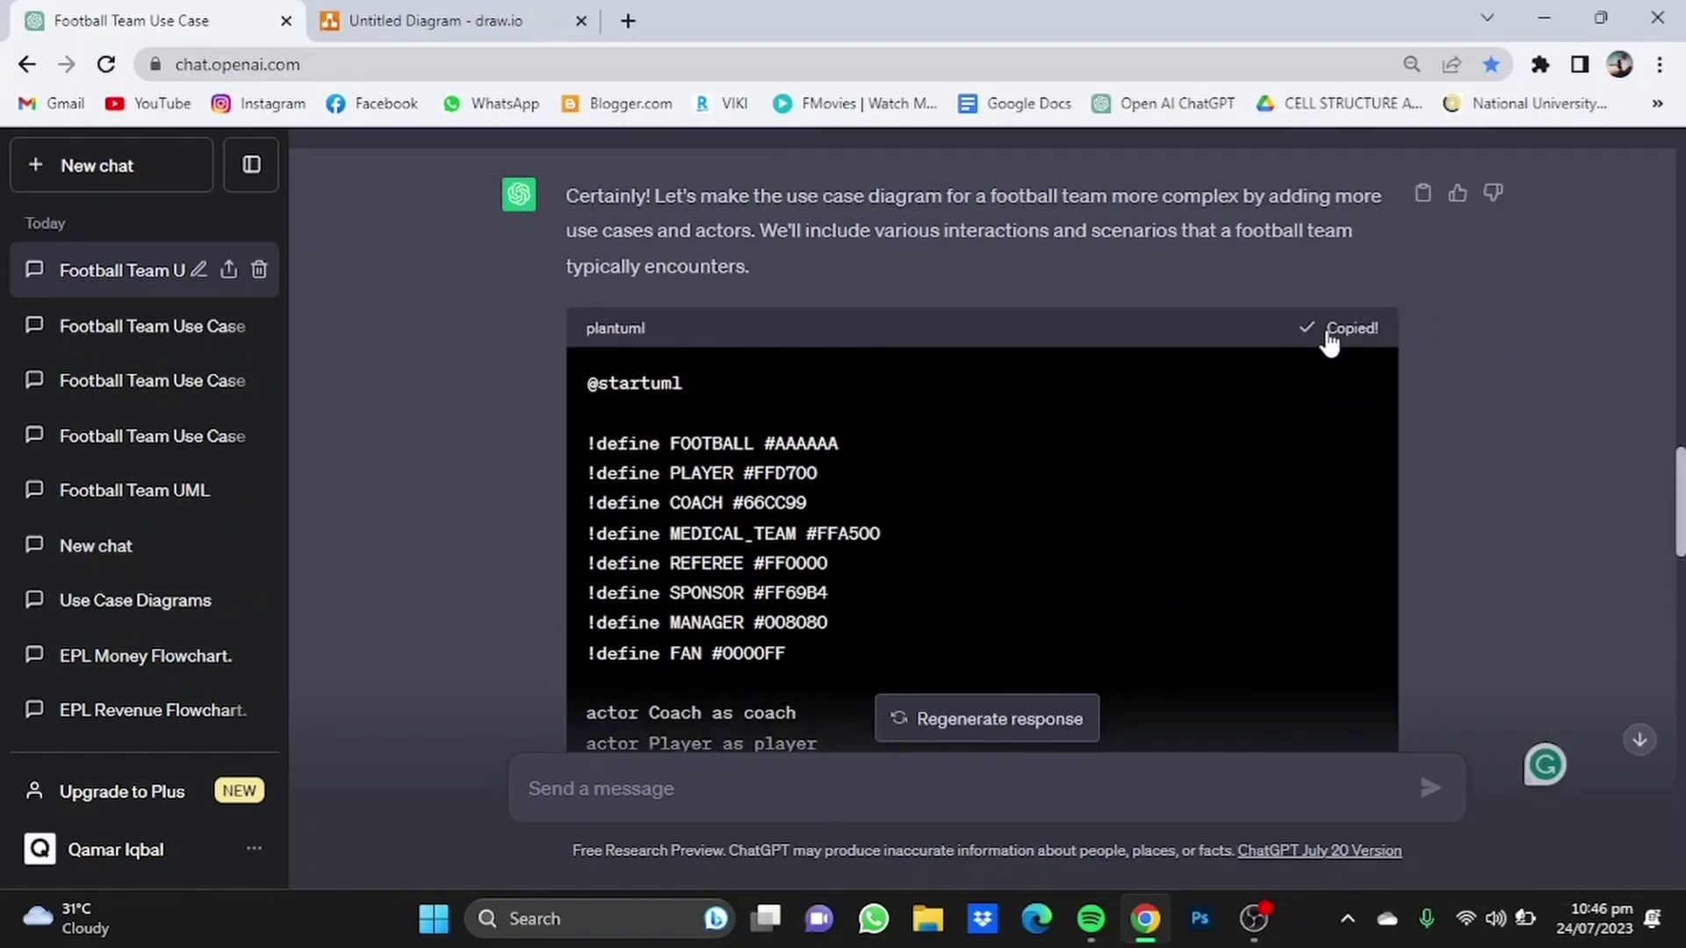
{"action": "left_click", "coordinate": [448, 20]}
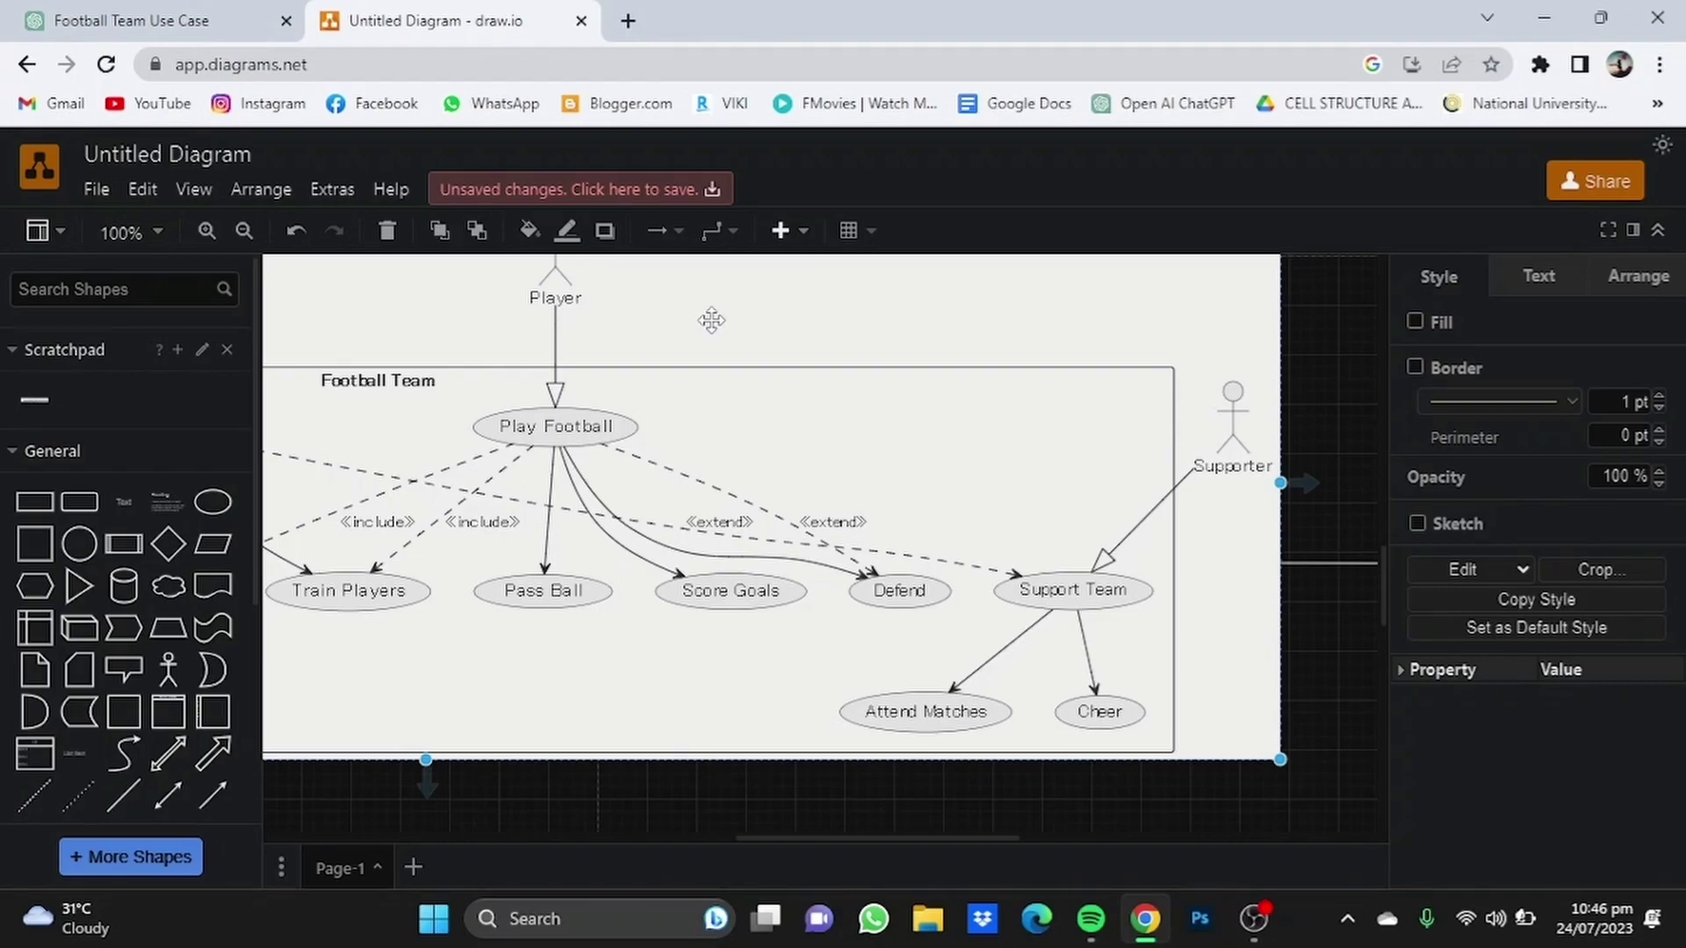
Delete the old diagram and insert the more complex PlantUML code through the PlantUML dialog.
{"action": "right_click", "coordinate": [712, 320]}
{"action": "left_click", "coordinate": [848, 165]}
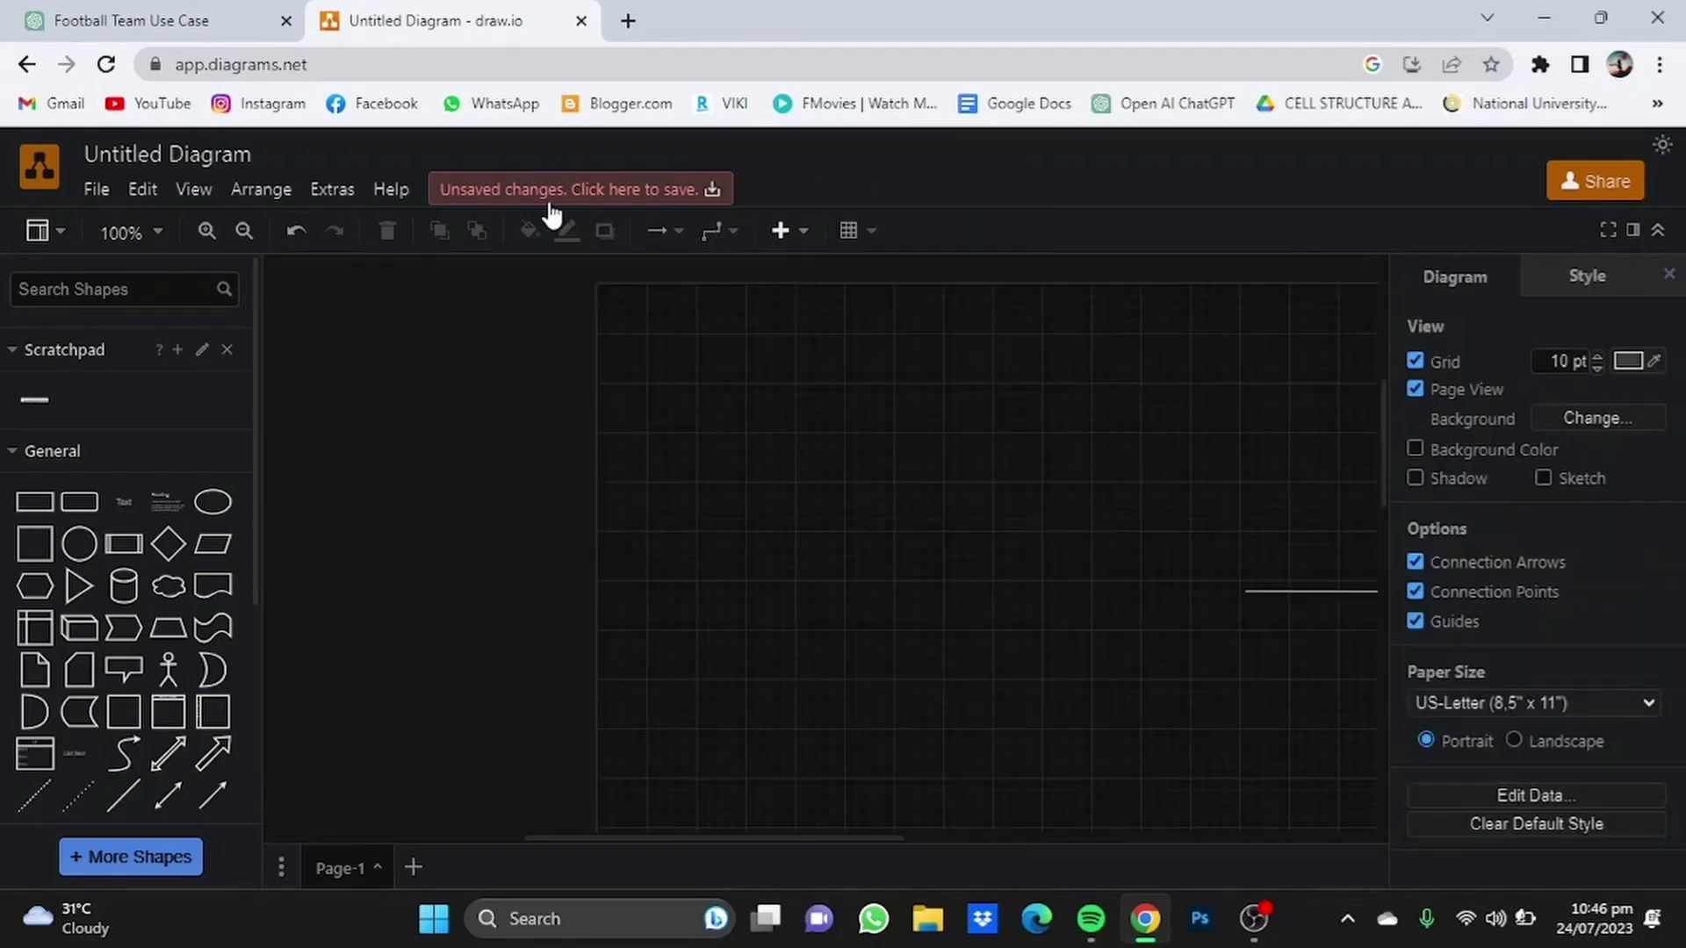
{"action": "left_click", "coordinate": [279, 193]}
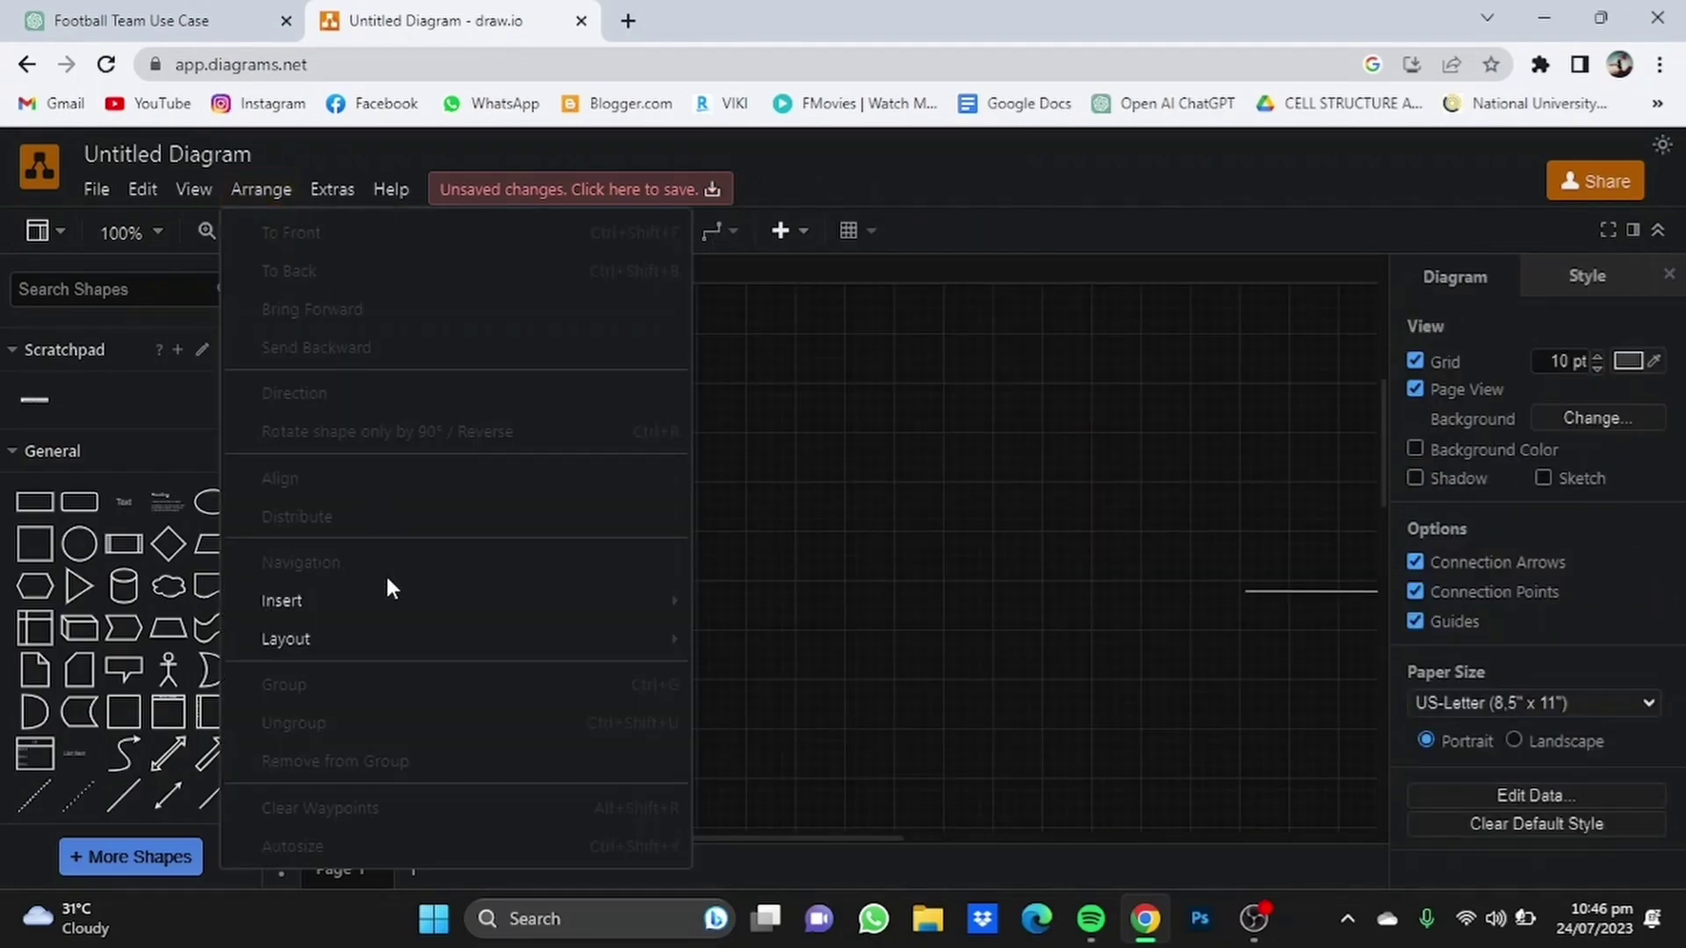
{"action": "mouse_move", "coordinate": [649, 601]}
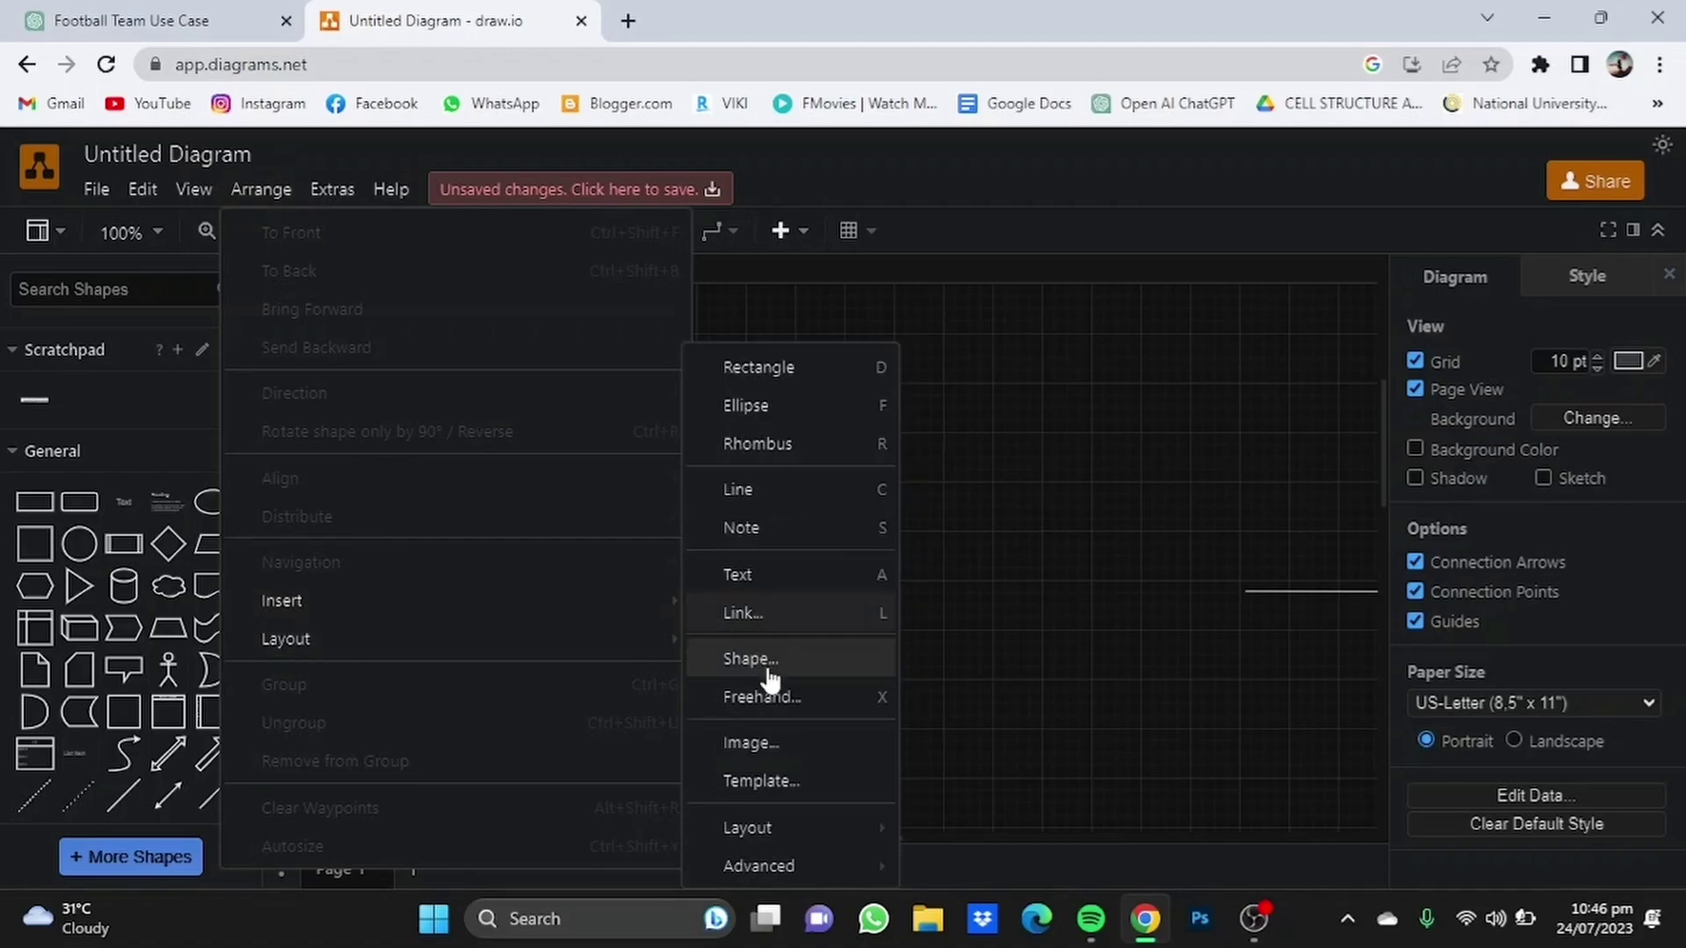
{"action": "mouse_move", "coordinate": [771, 873]}
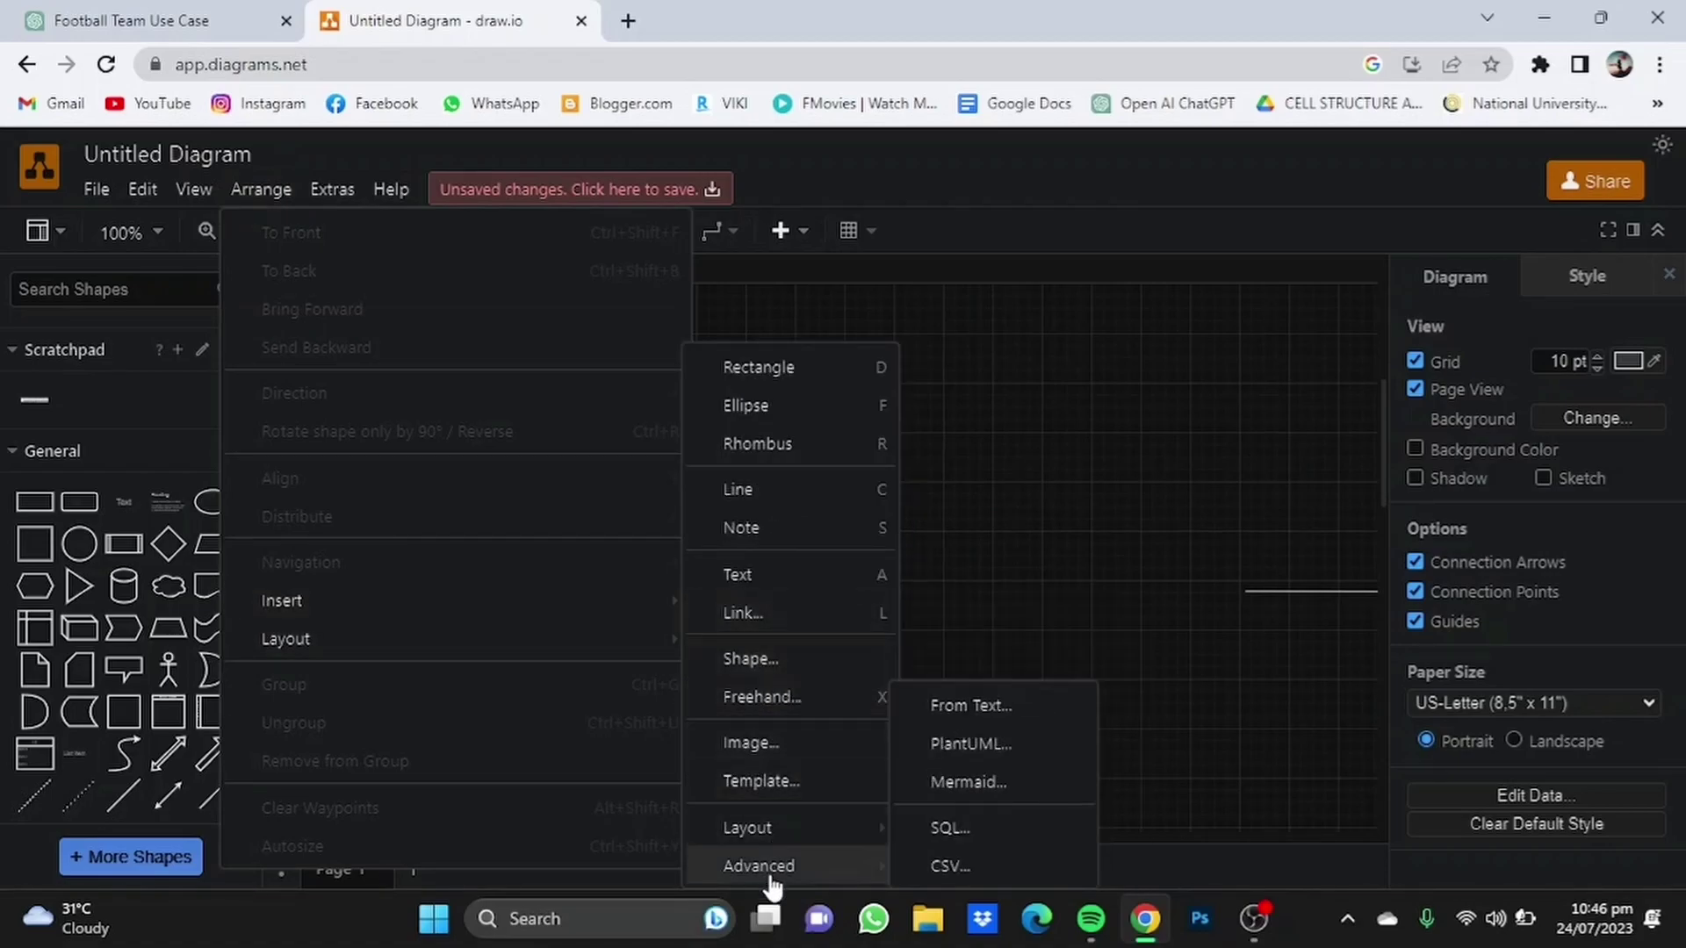
{"action": "left_click", "coordinate": [949, 752]}
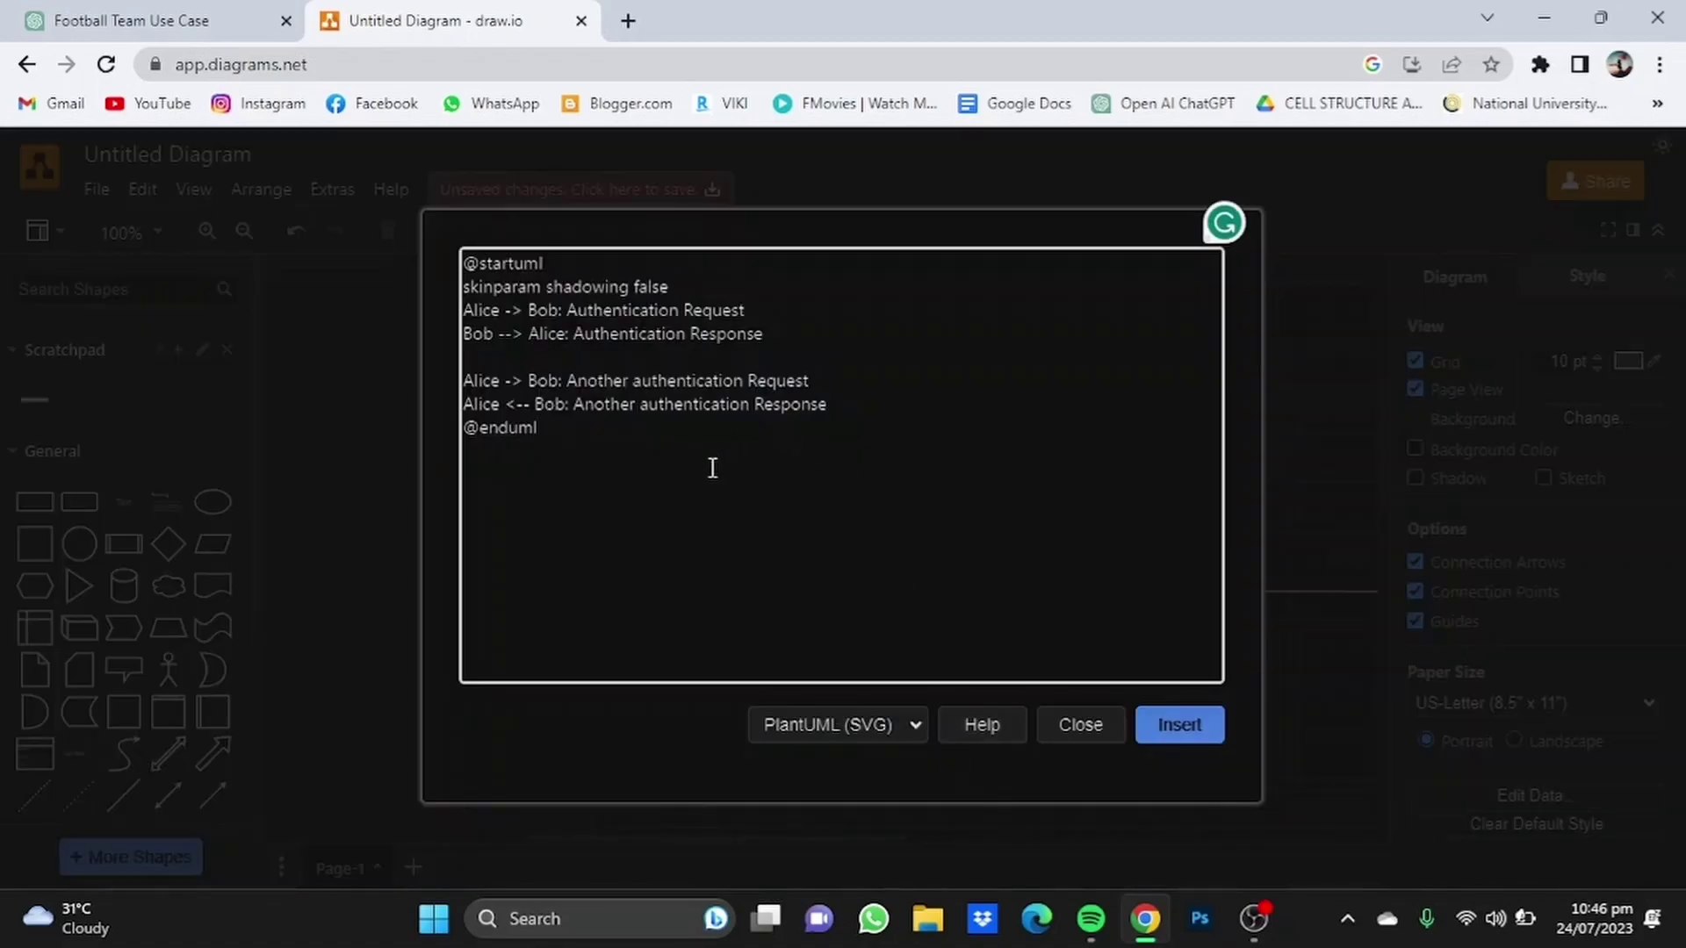
{"action": "left_click_drag", "start_coordinate": [711, 466], "coordinate": [458, 258]}
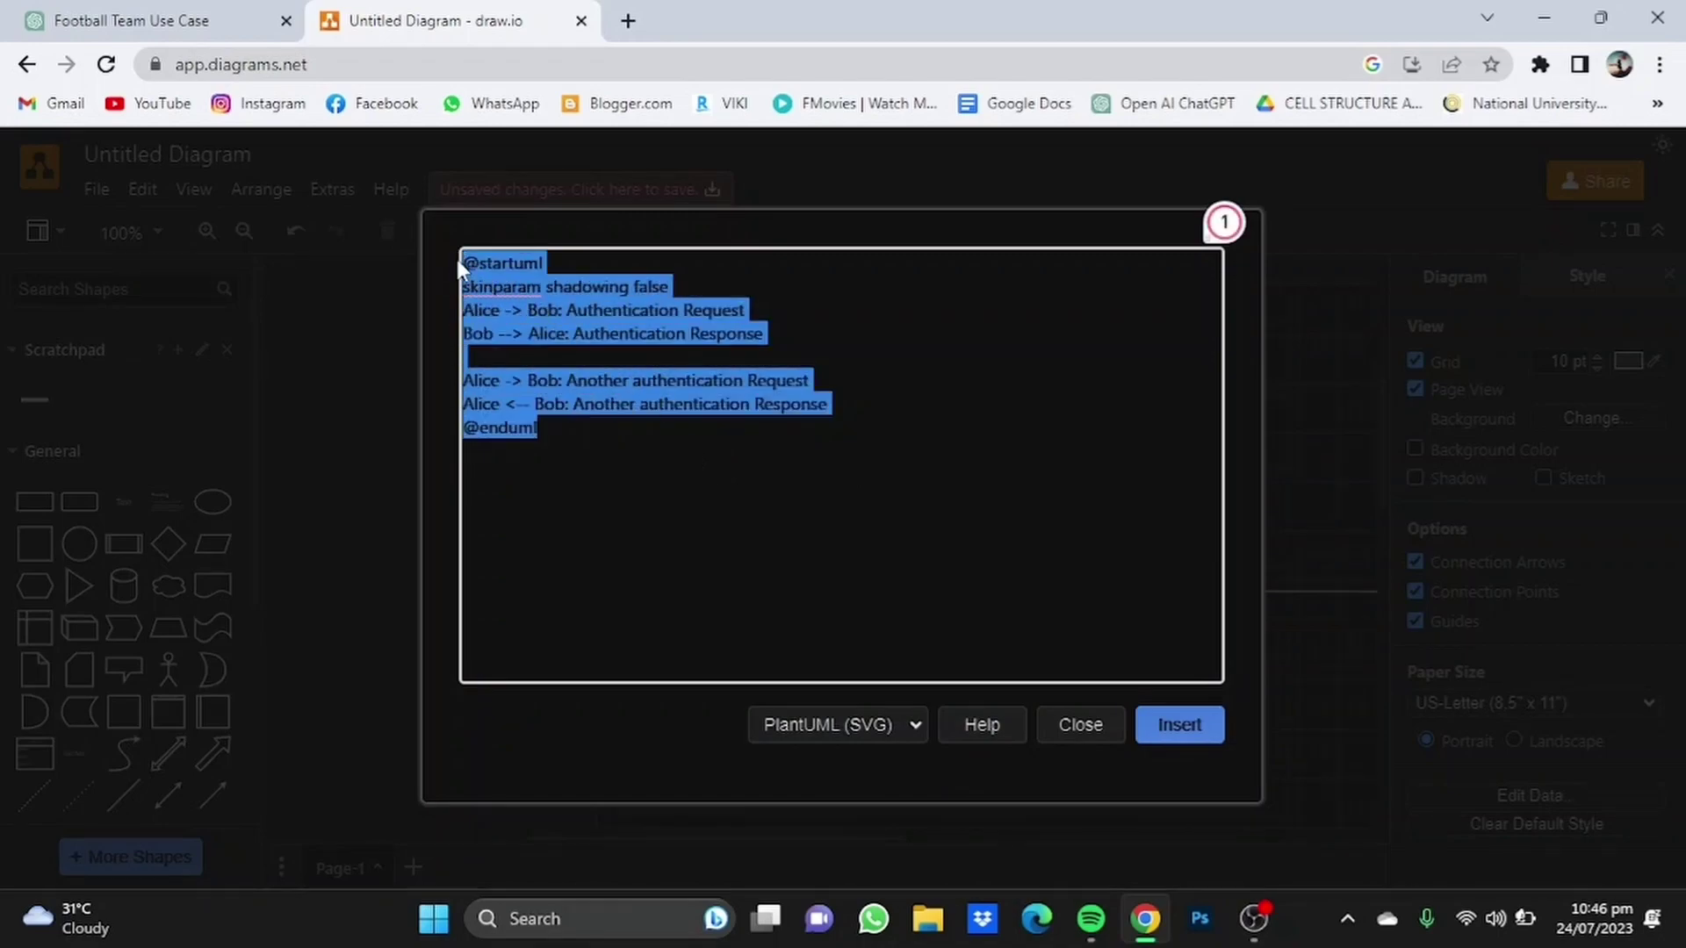
{"action": "key", "text": "BackSpace"}
{"action": "right_click", "coordinate": [479, 268]}
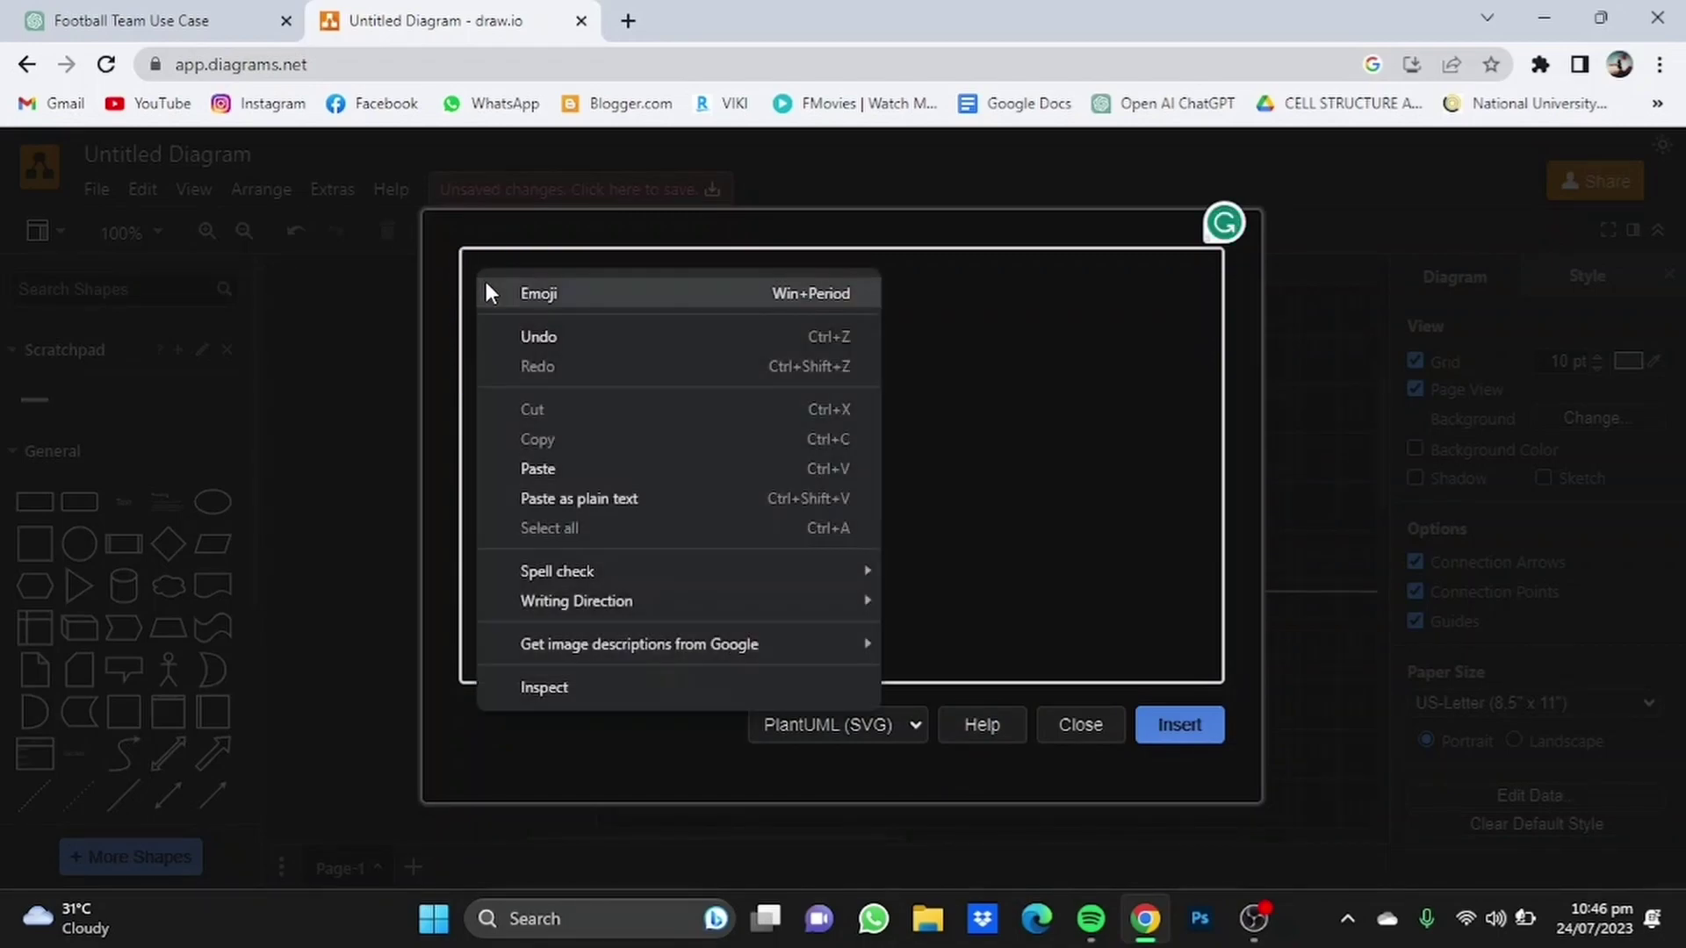
{"action": "left_click", "coordinate": [575, 466]}
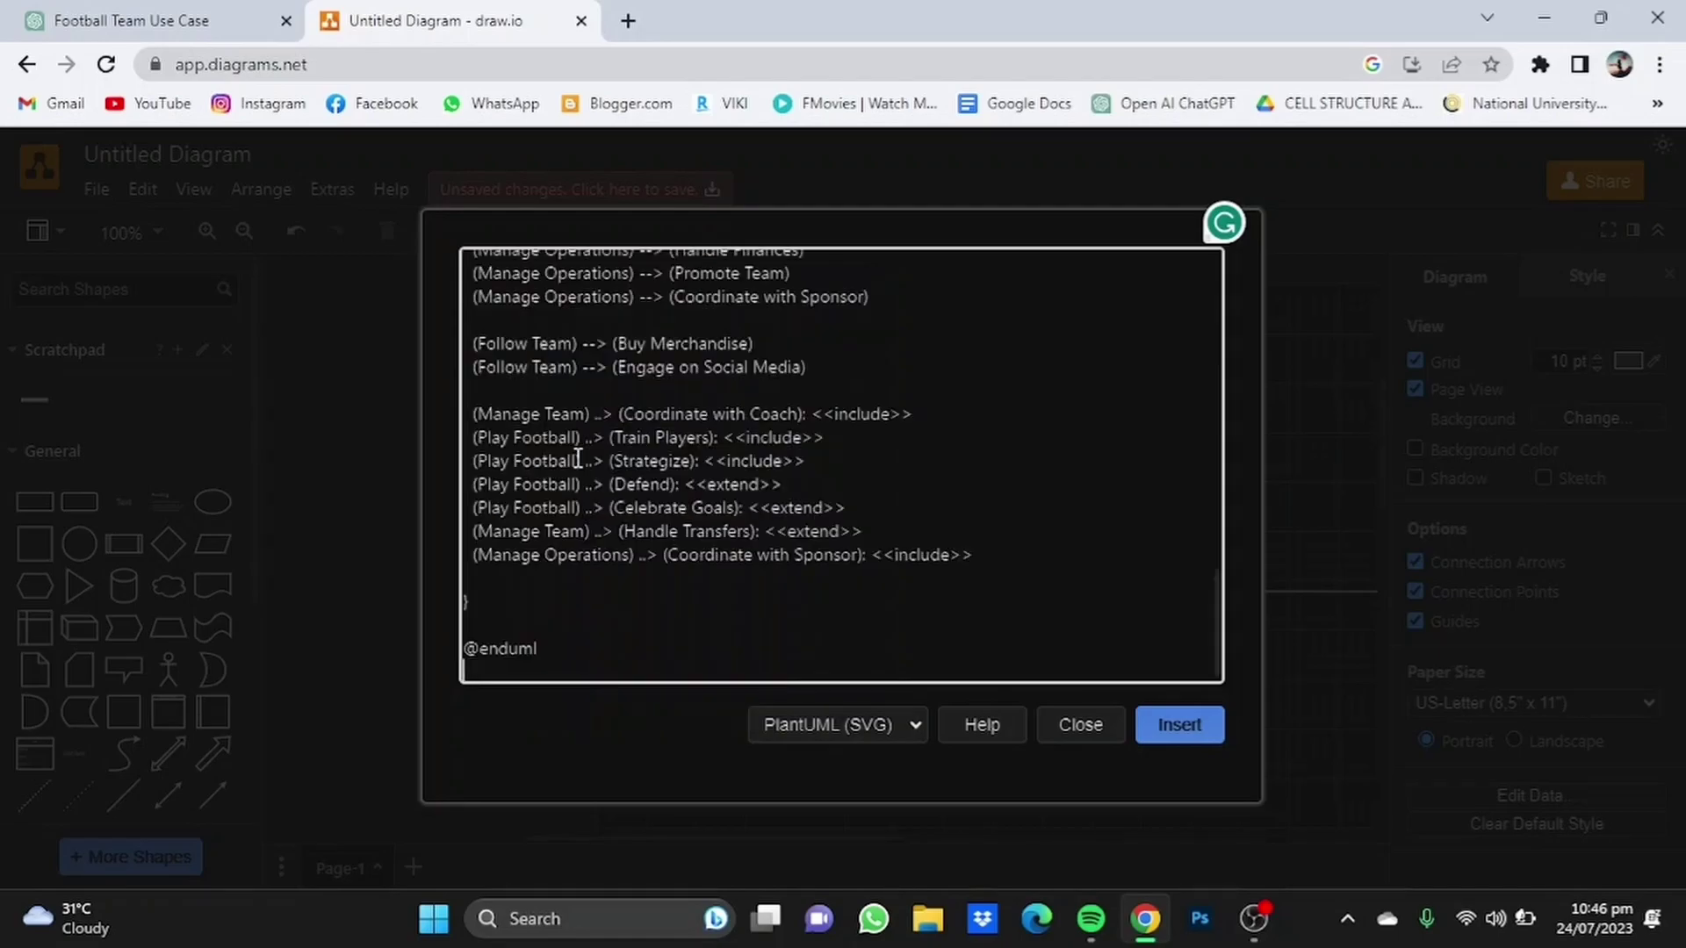
{"action": "left_click", "coordinate": [1184, 728]}
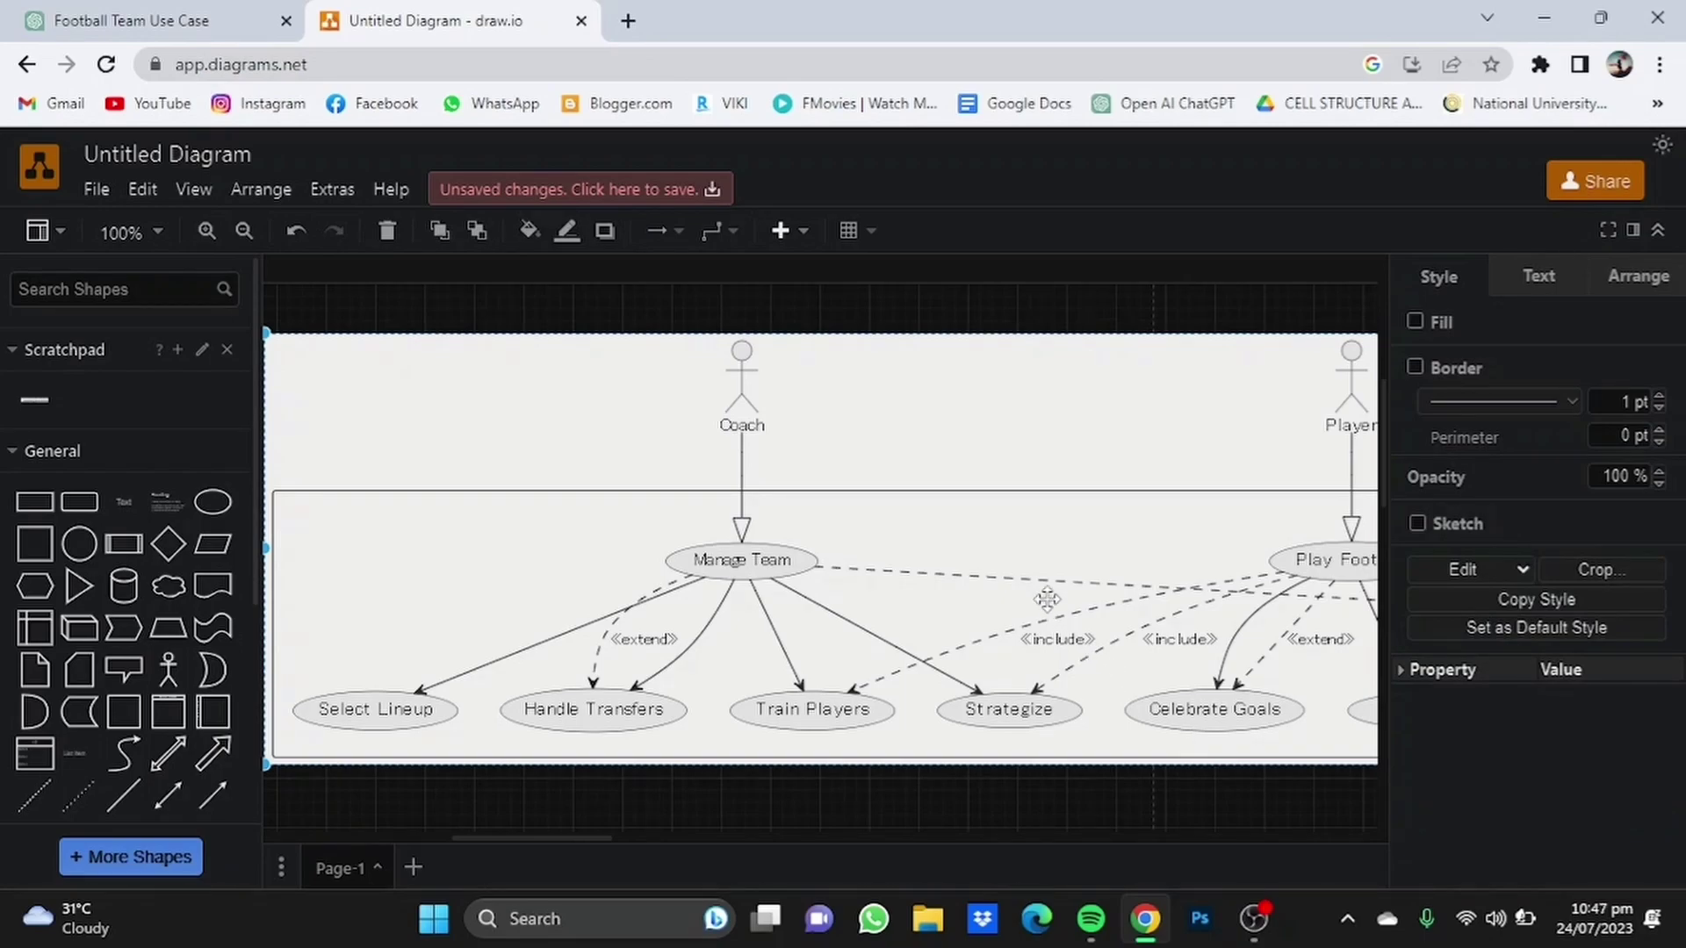
Drag the complex diagram left and up to reveal the Referee, Sponsor and TeamManager actors.
{"action": "left_click_drag", "start_coordinate": [1045, 497], "coordinate": [456, 391]}
{"action": "scroll", "coordinate": [639, 545], "scroll_direction": "right", "scroll_amount": 7}
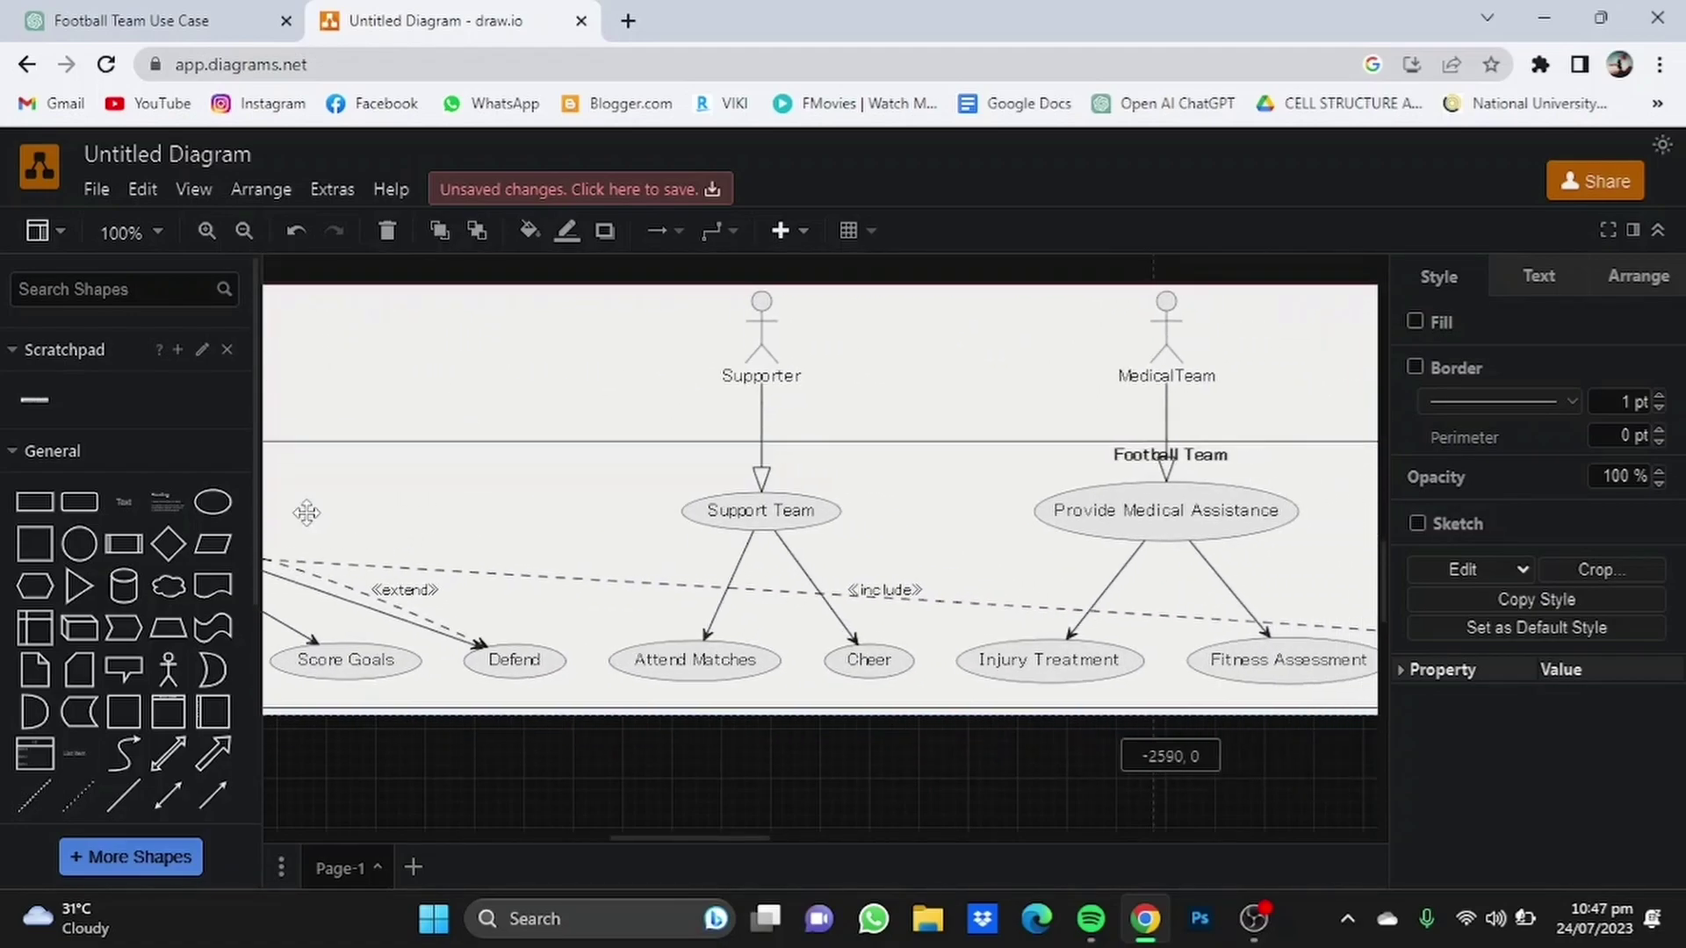
{"action": "left_click_drag", "start_coordinate": [1213, 379], "coordinate": [632, 421]}
{"action": "left_click_drag", "start_coordinate": [1279, 448], "coordinate": [717, 468]}
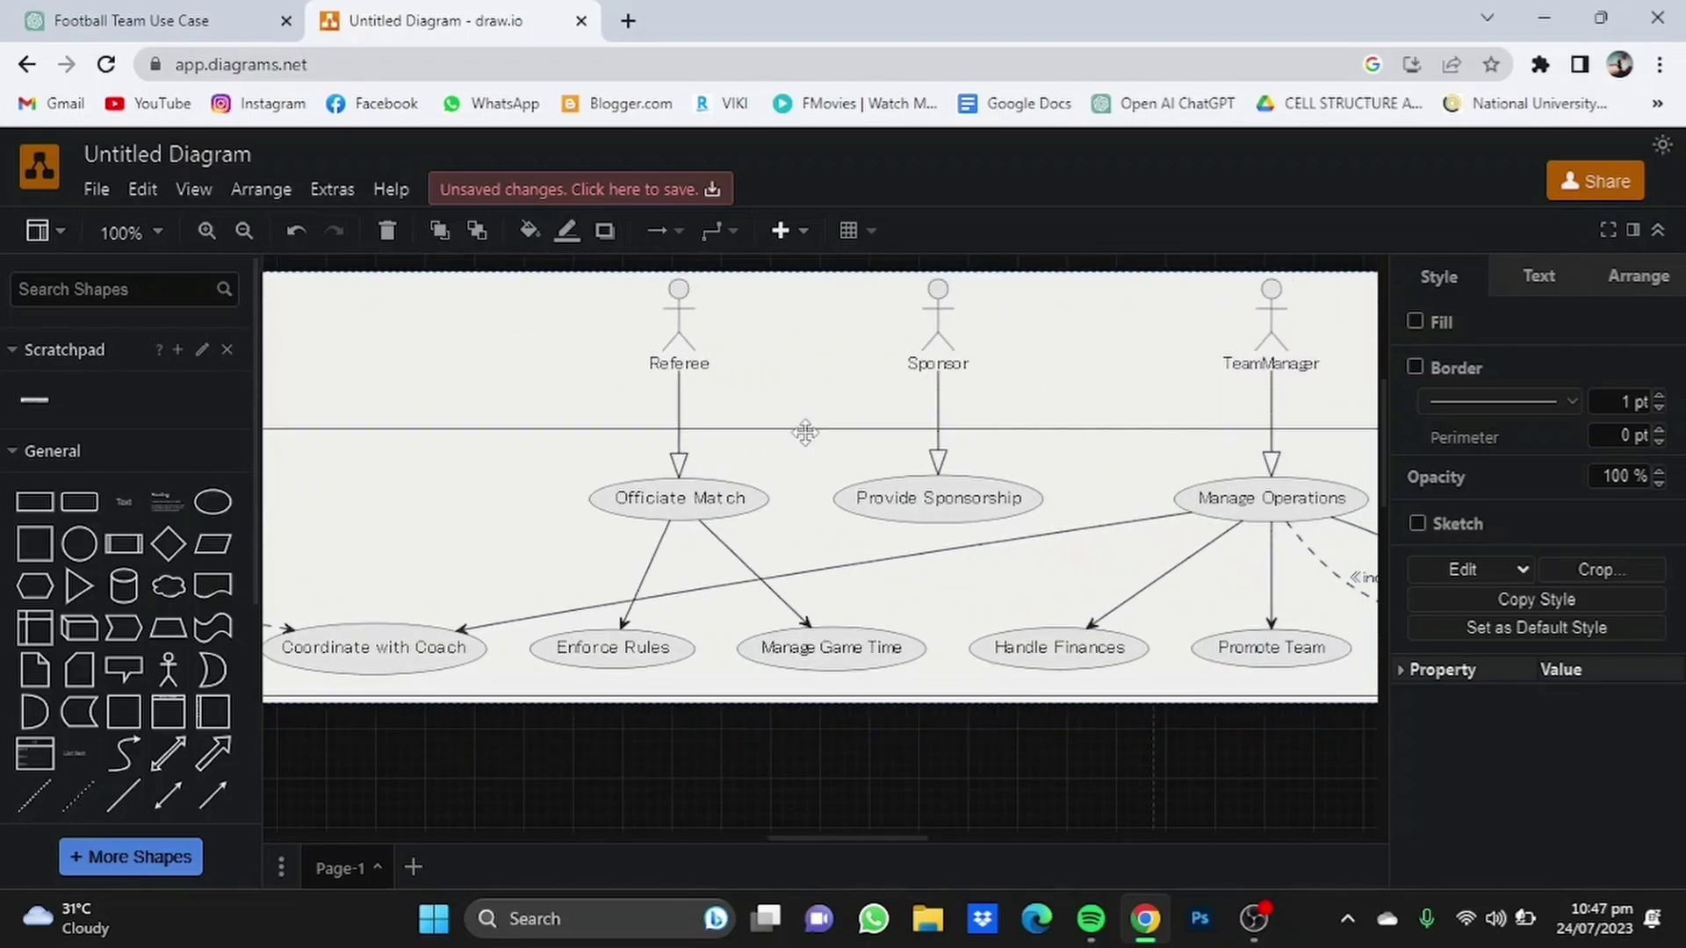
{"action": "left_click_drag", "start_coordinate": [1151, 440], "coordinate": [880, 440]}
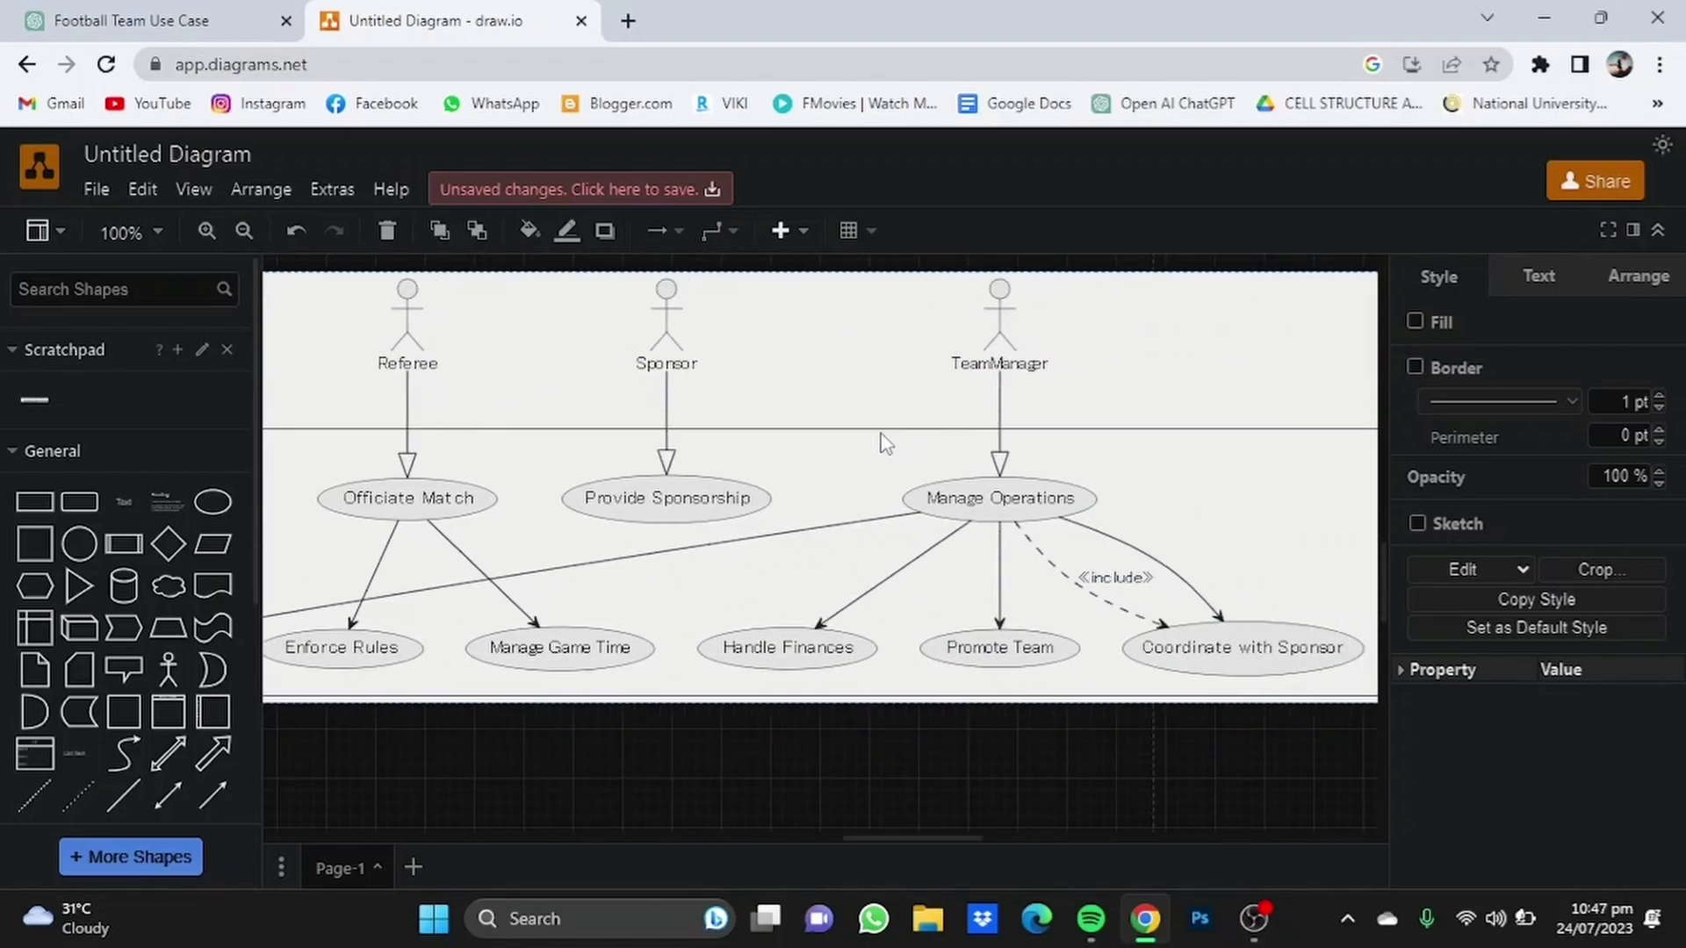
{"action": "left_click_drag", "start_coordinate": [1156, 459], "coordinate": [968, 446]}
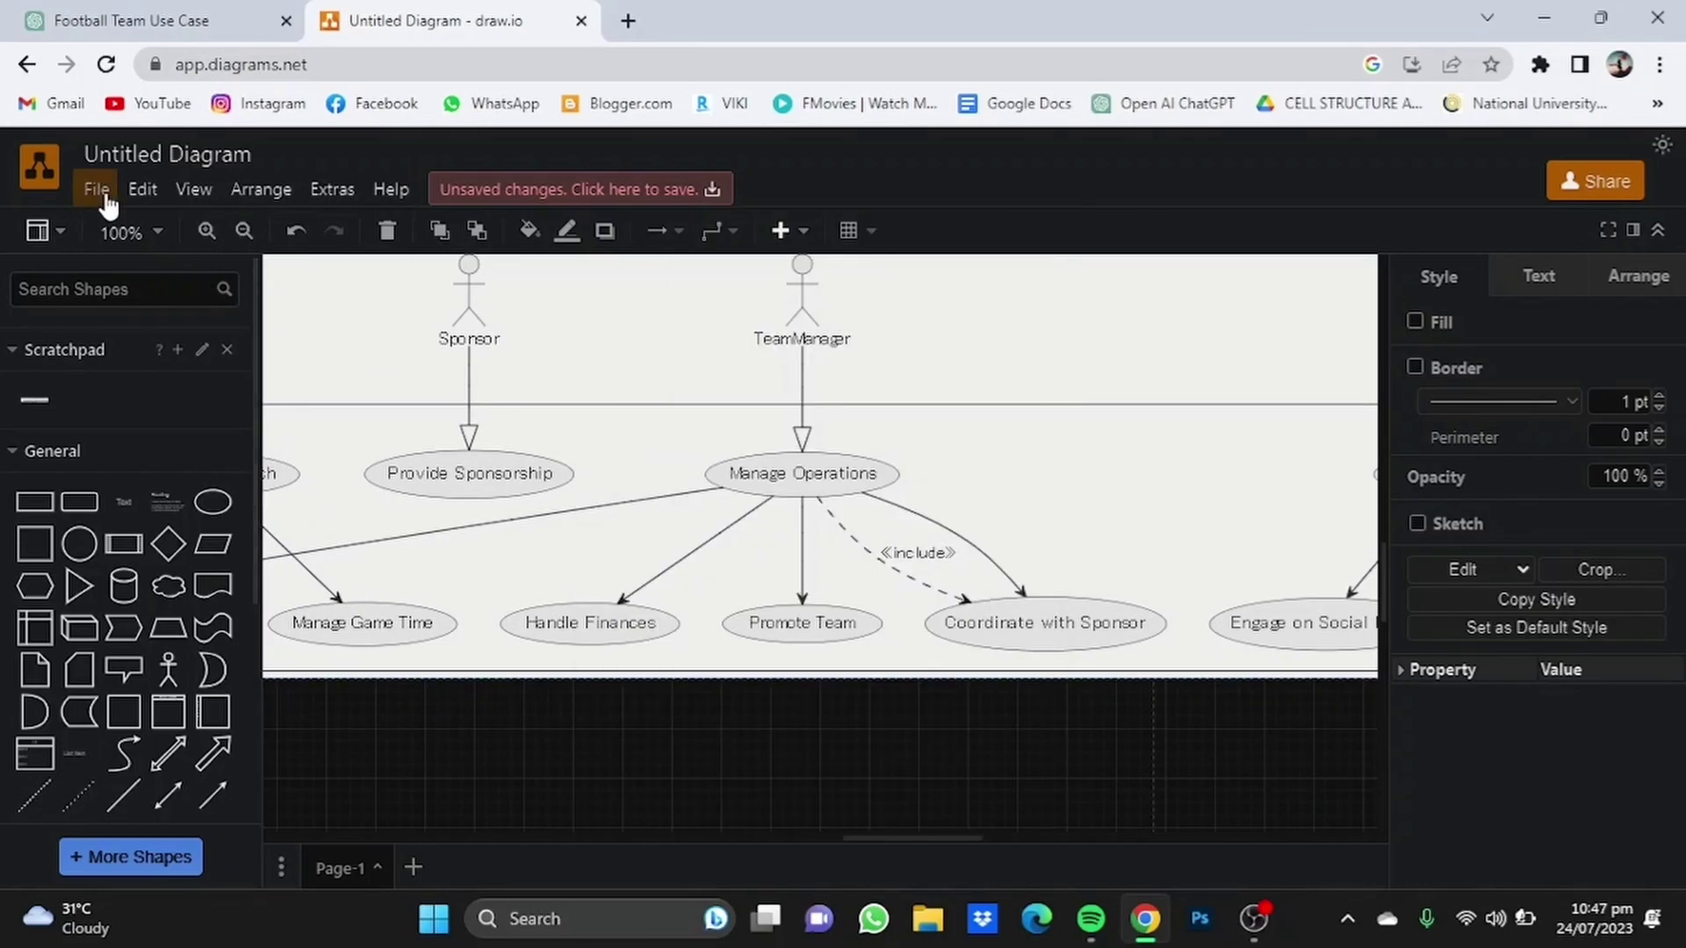
{"action": "left_click", "coordinate": [98, 192]}
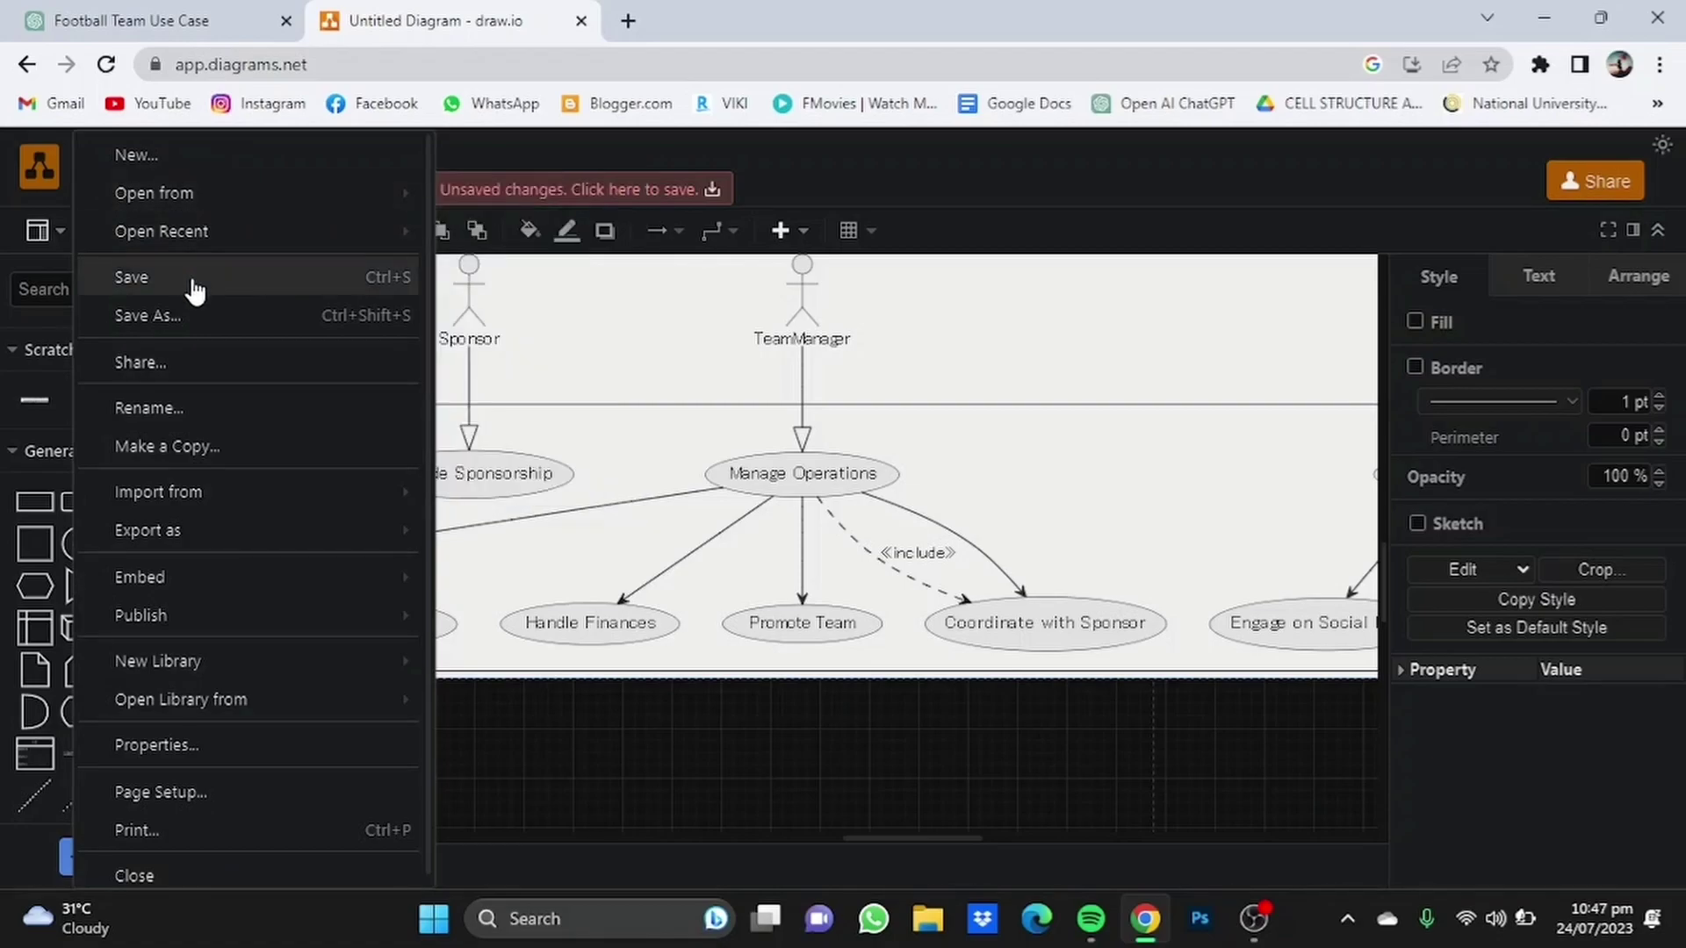
{"action": "left_click", "coordinate": [871, 697]}
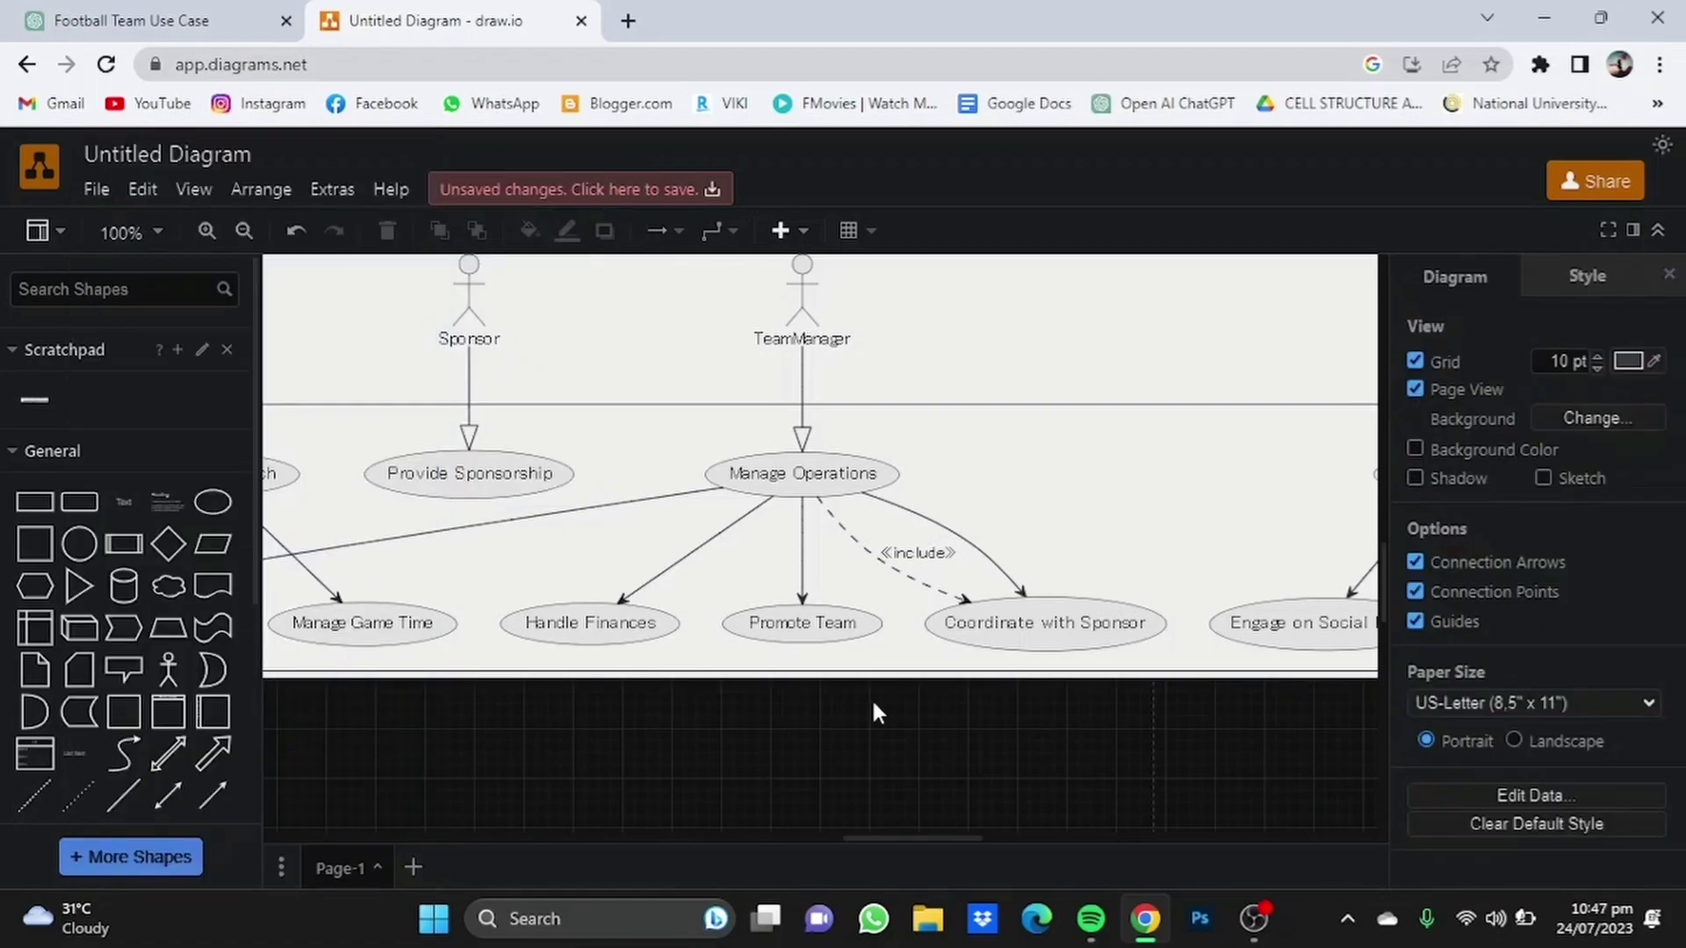